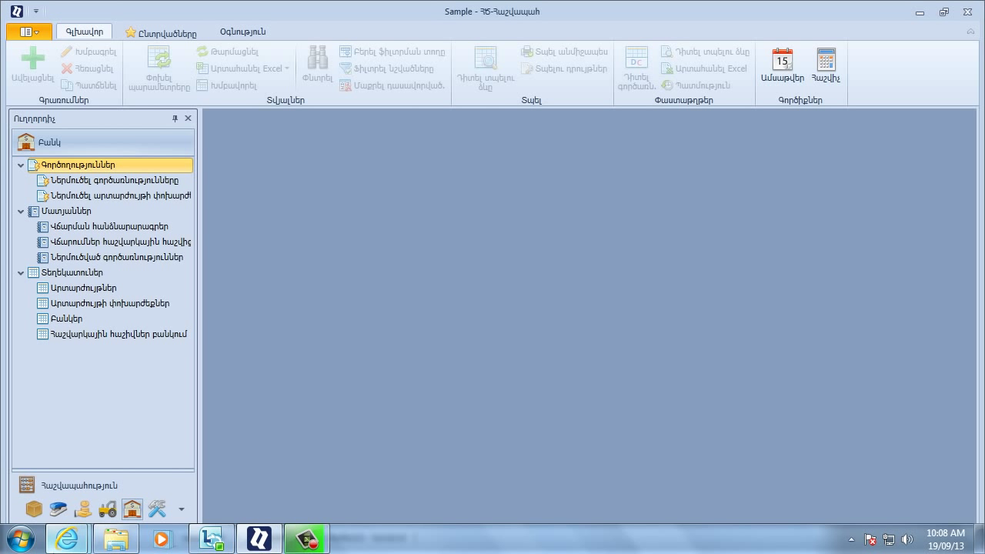
Step: Switch to ArmSoft Internet Banking in Internet Explorer and open the statement request for the first AMD account in the accounts list
mouse_move(67, 539)
left_click(65, 482)
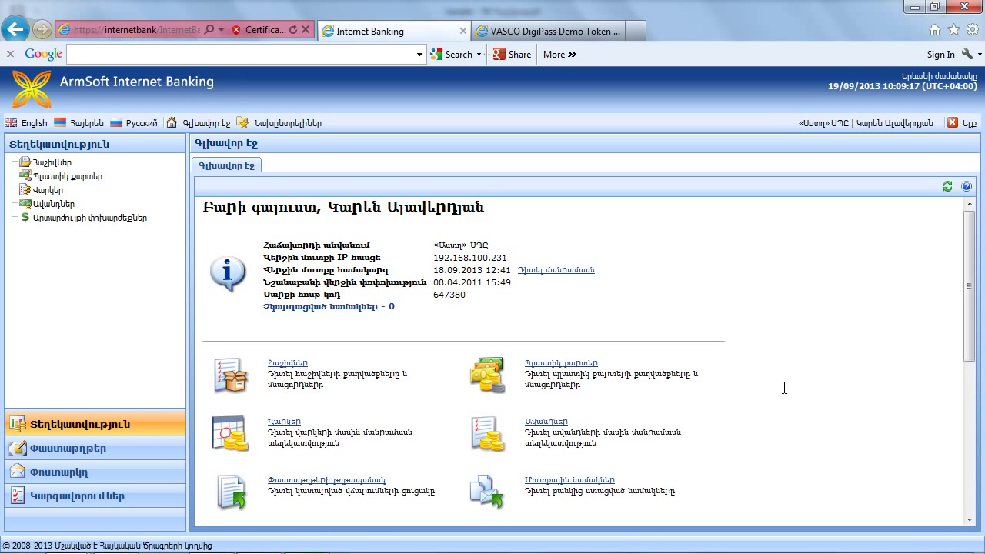
left_click(50, 163)
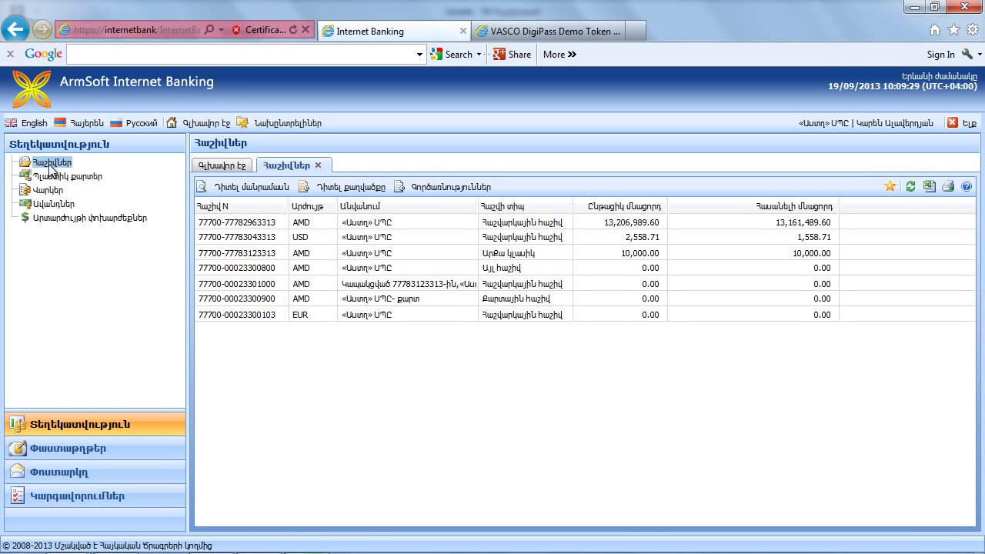
right_click(443, 222)
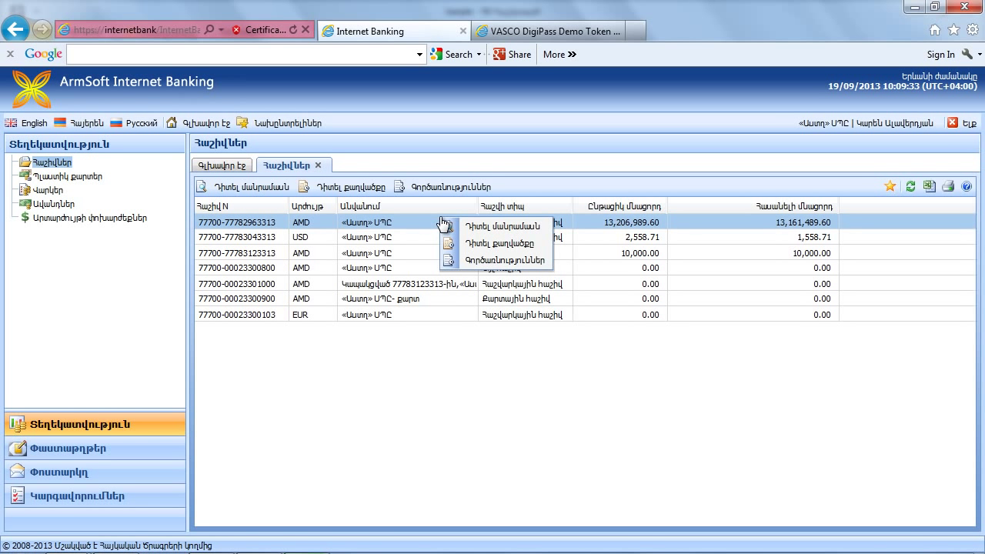
left_click(462, 244)
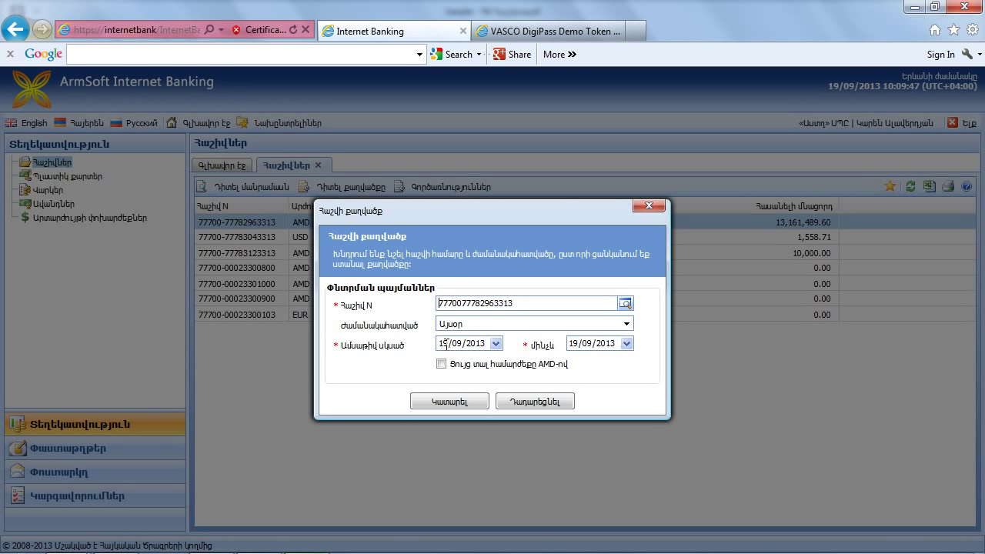
Step: View the account statement for 25/07/2013 to 27/07/2013 with the equivalent shown in AMD
double_click(448, 345)
type("25")
key("Right")
type("07")
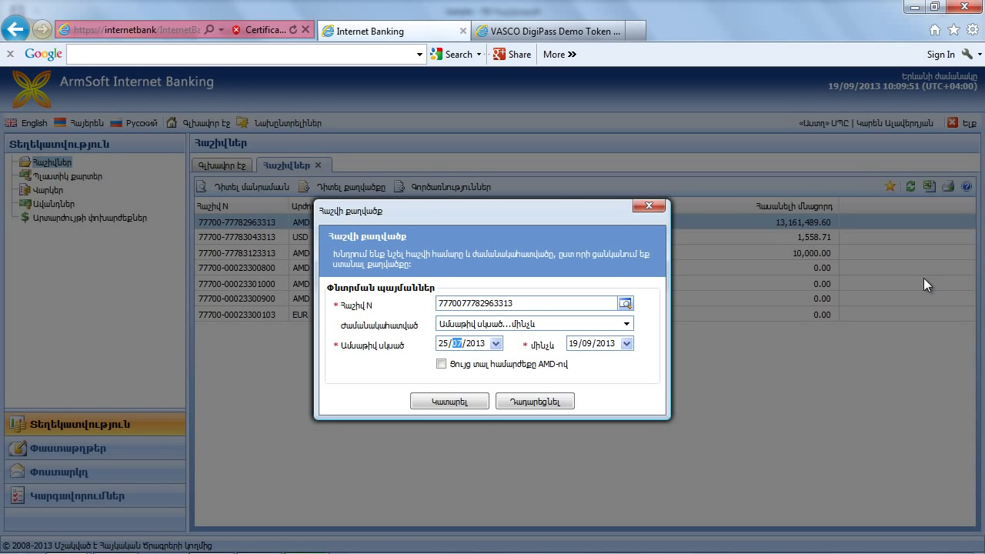
left_click(573, 343)
type("02")
key("Right")
left_click(441, 366)
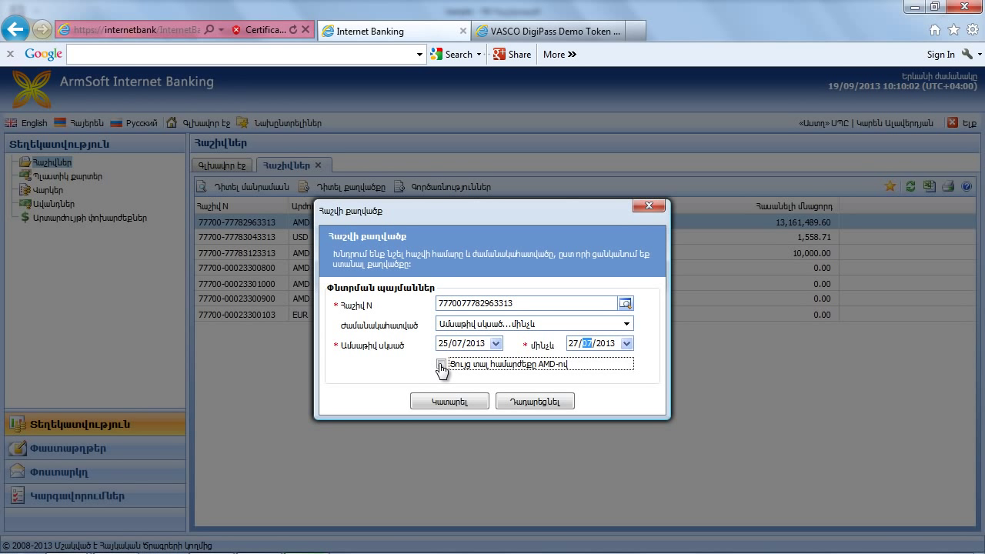
left_click(451, 401)
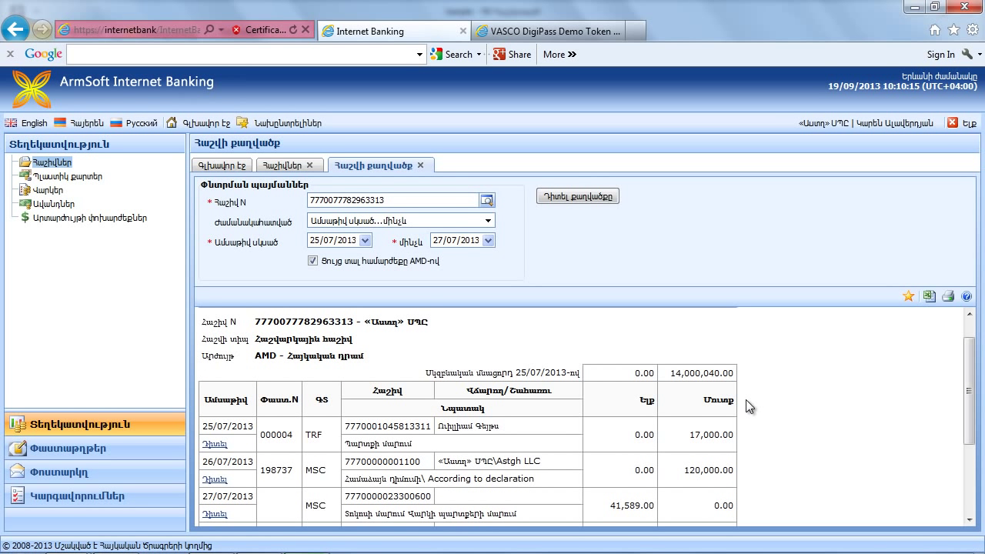
scroll(746, 400, "down", 2)
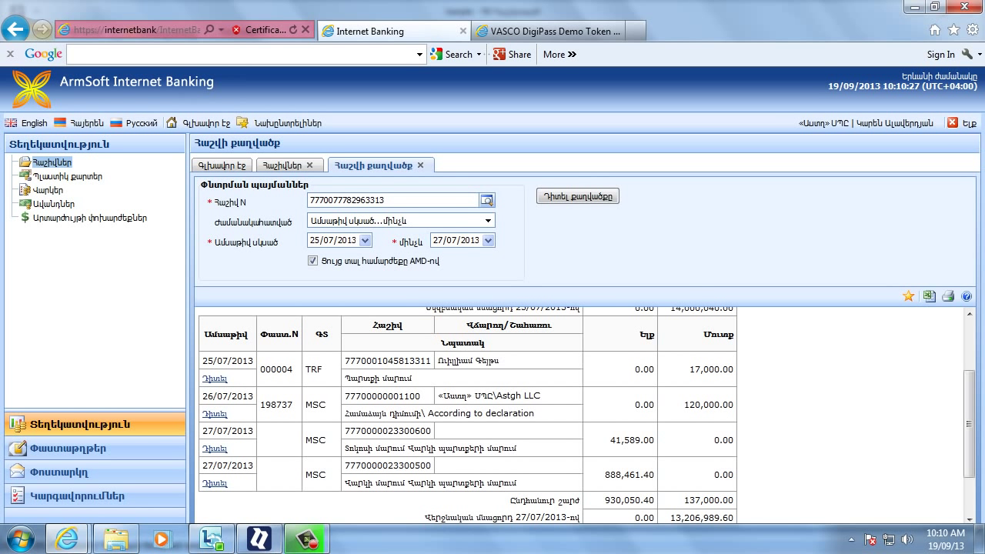
Step: Switch to ՀԾ-Հաշվապահ and set the main AMD bank account's electronic service to ՀԾ-ԻնտերնետԲանկ
left_click(261, 539)
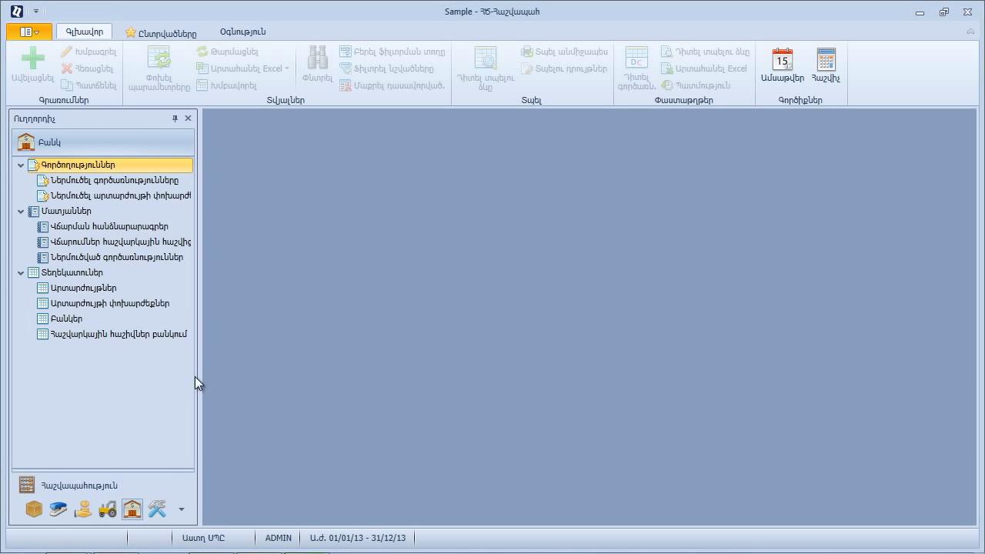
left_click(153, 333)
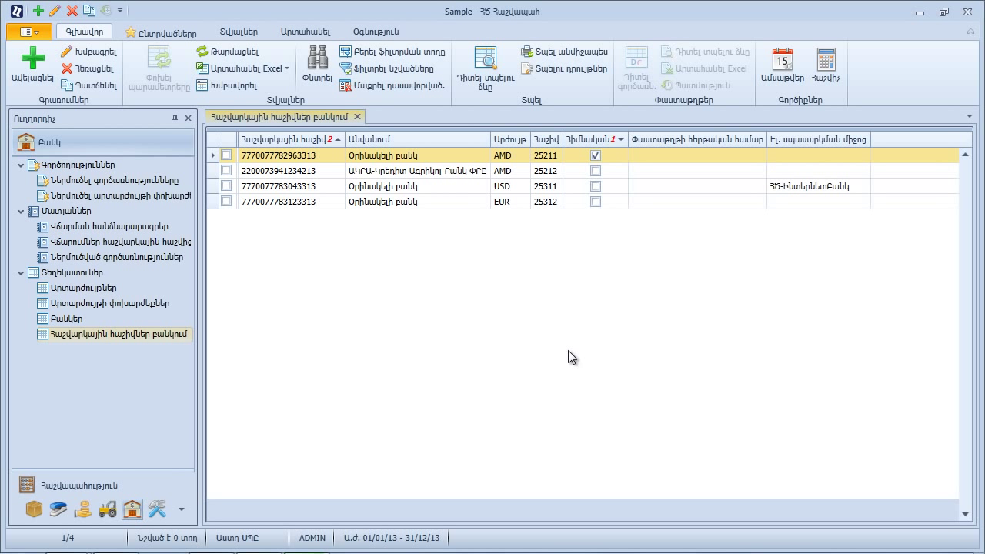
right_click(457, 156)
left_click(519, 291)
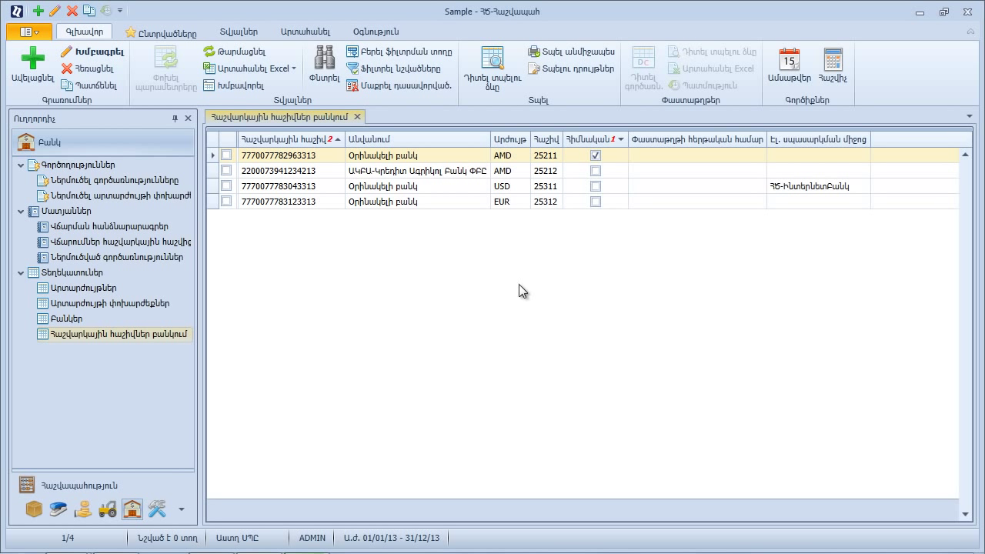
left_click(425, 329)
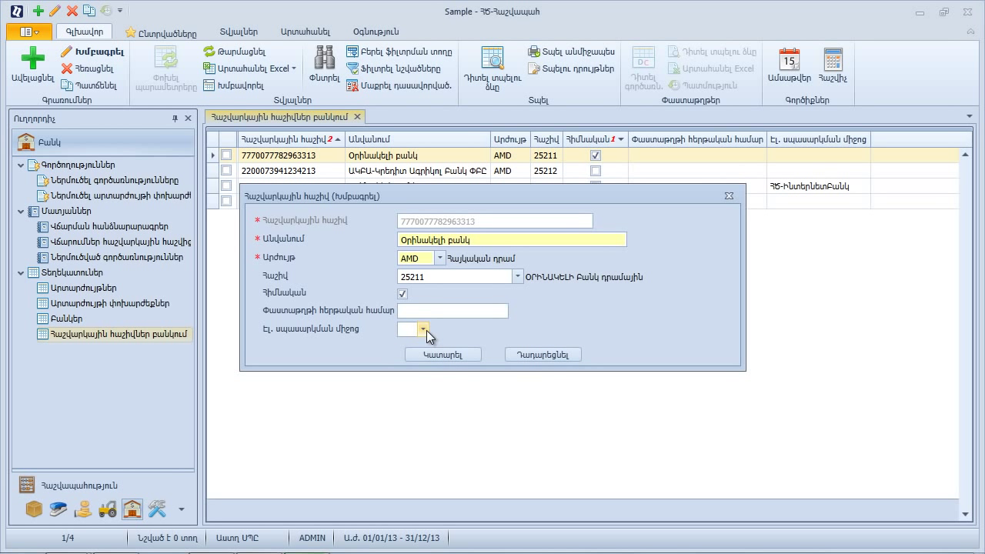
double_click(451, 399)
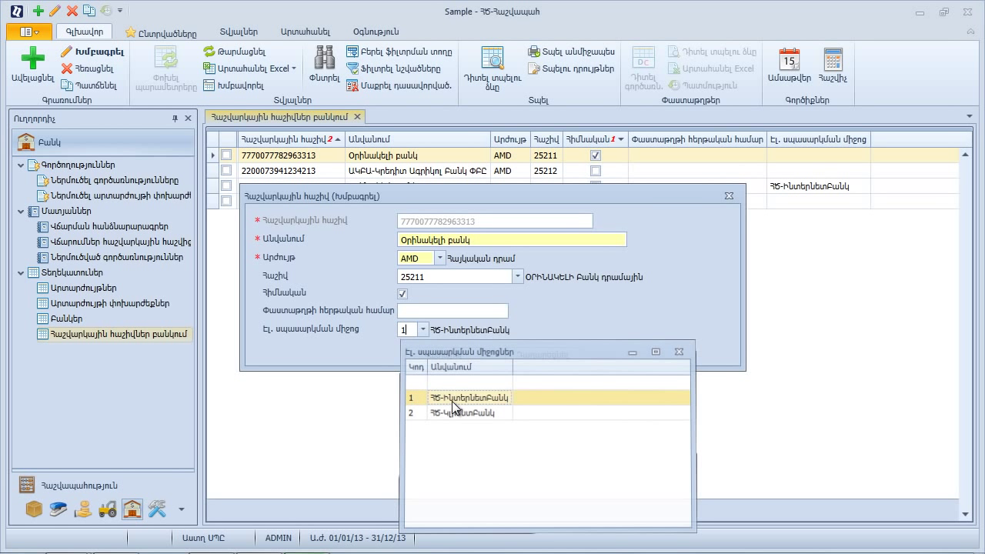
left_click(443, 353)
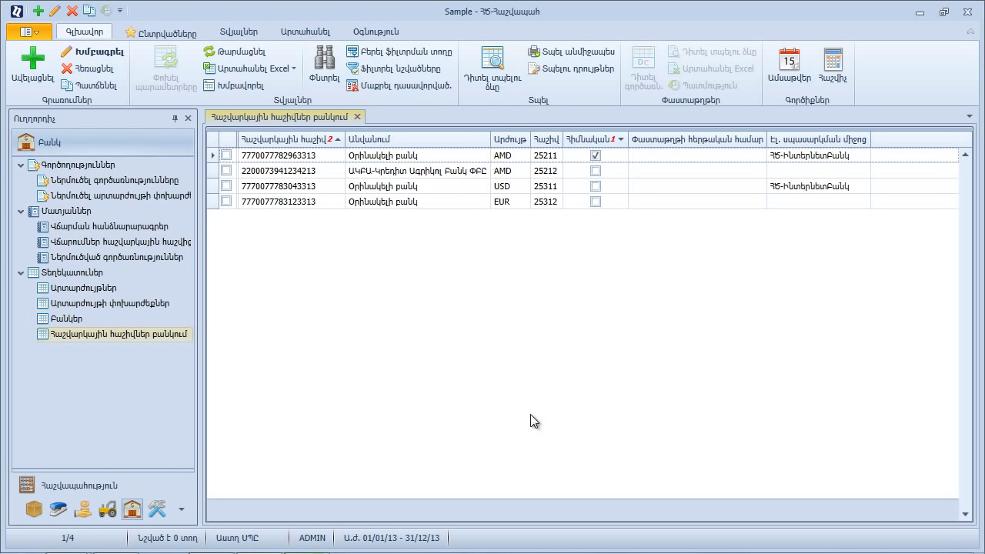
Step: Start importing bank operations for 25/07/13 to 27/07/13 for the main AMD account
left_click(158, 184)
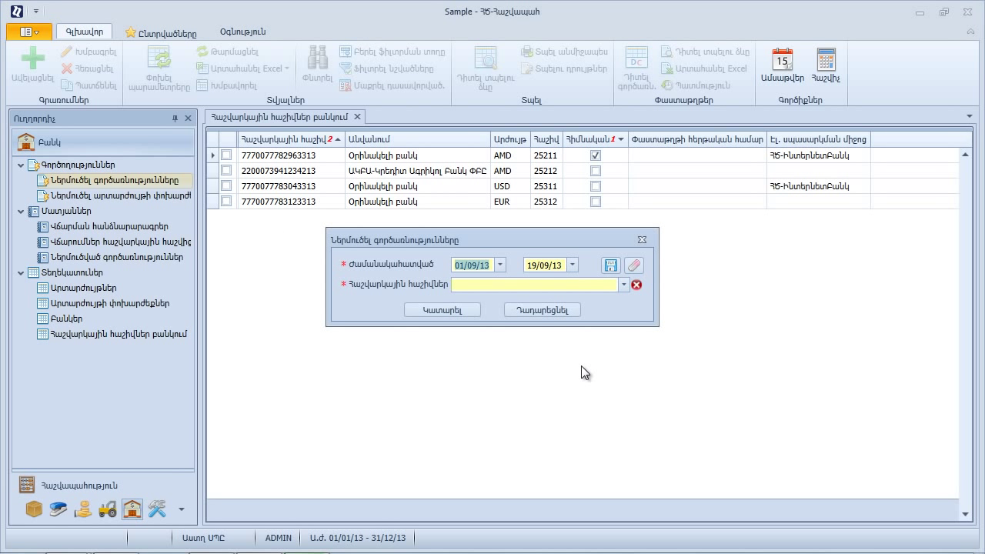
type("250713")
key("Tab")
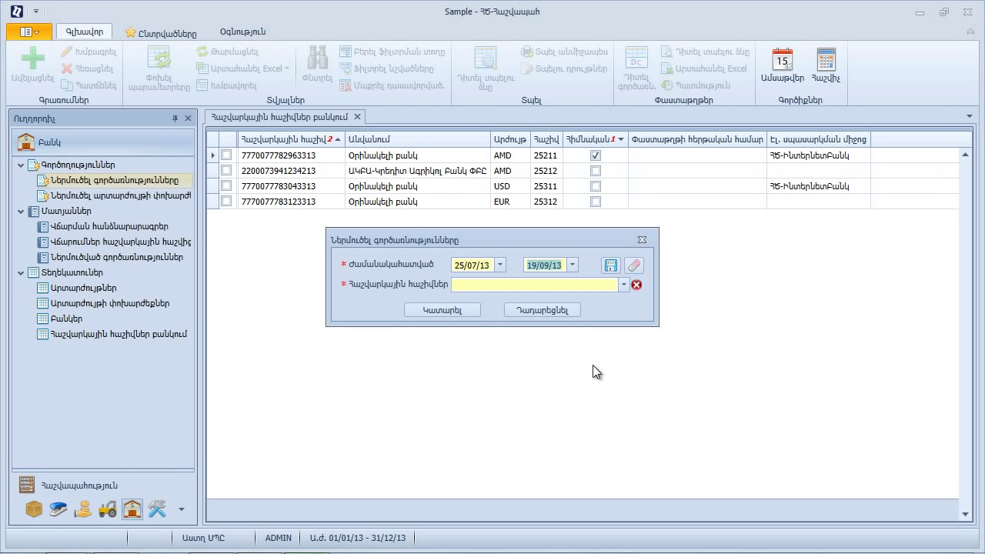
type("27/07/12")
key("BackSpace")
type("3")
left_click(625, 286)
left_click(466, 352)
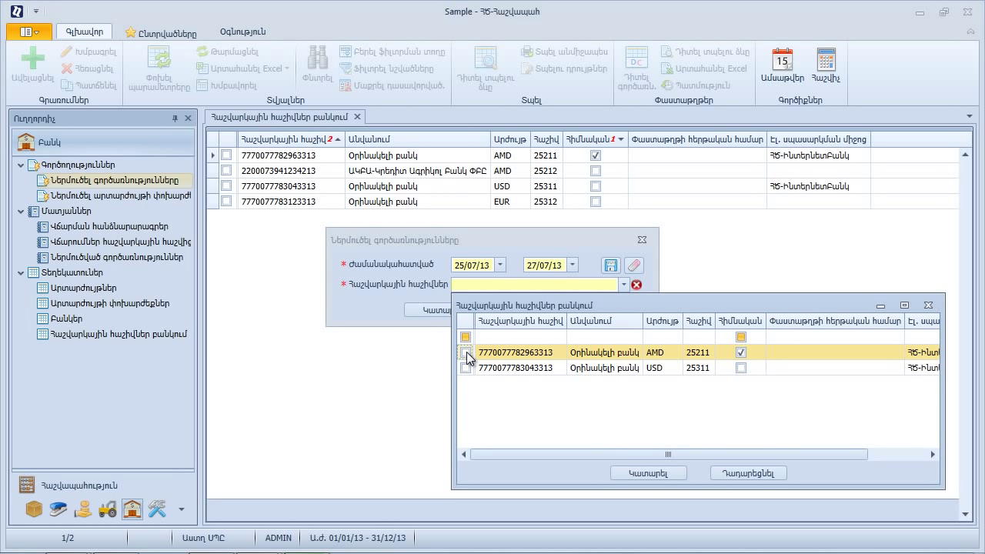
left_click(632, 471)
left_click(474, 311)
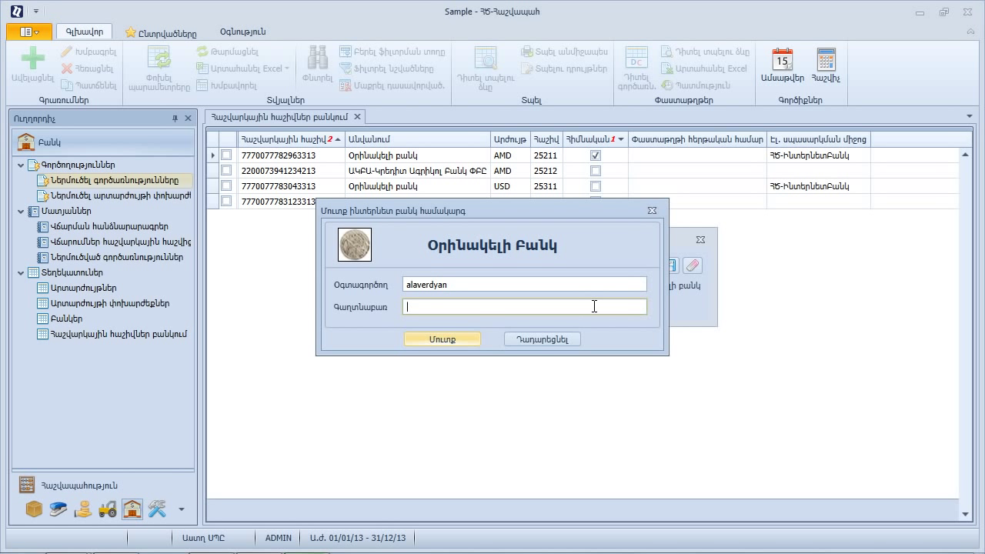
Step: Enter the internet bank account password, then generate and copy a one-time code from the VASCO demo token in Internet Explorer
type("**********")
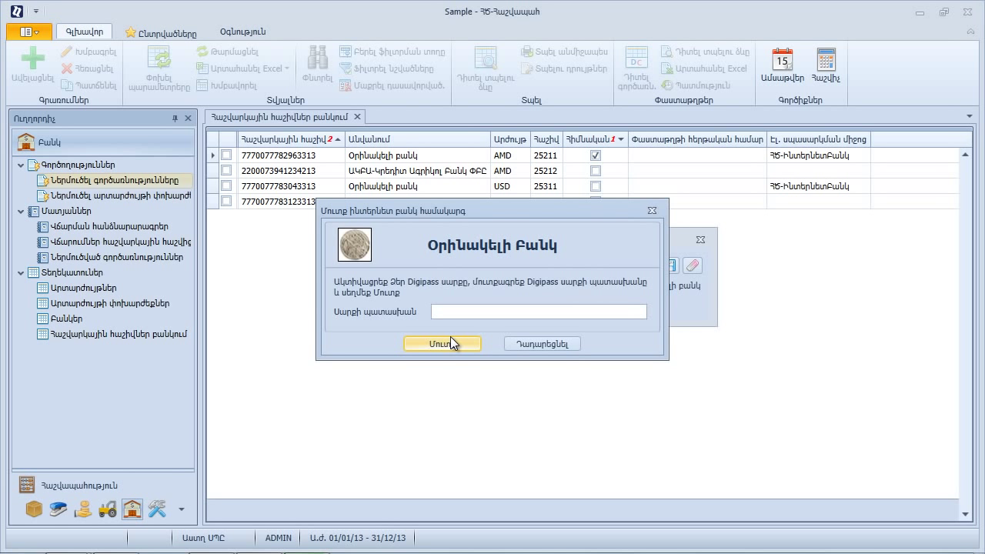
left_click(86, 548)
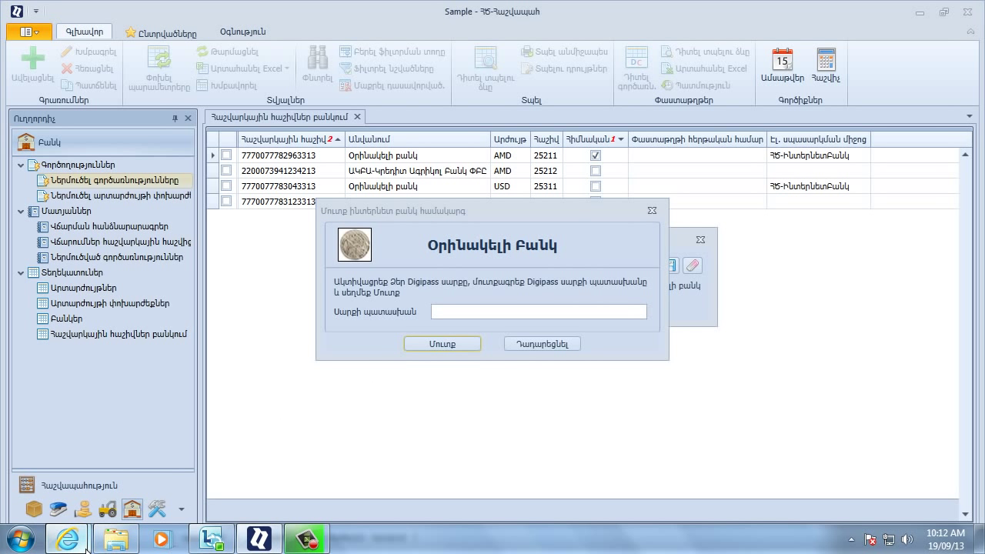
left_click(245, 457)
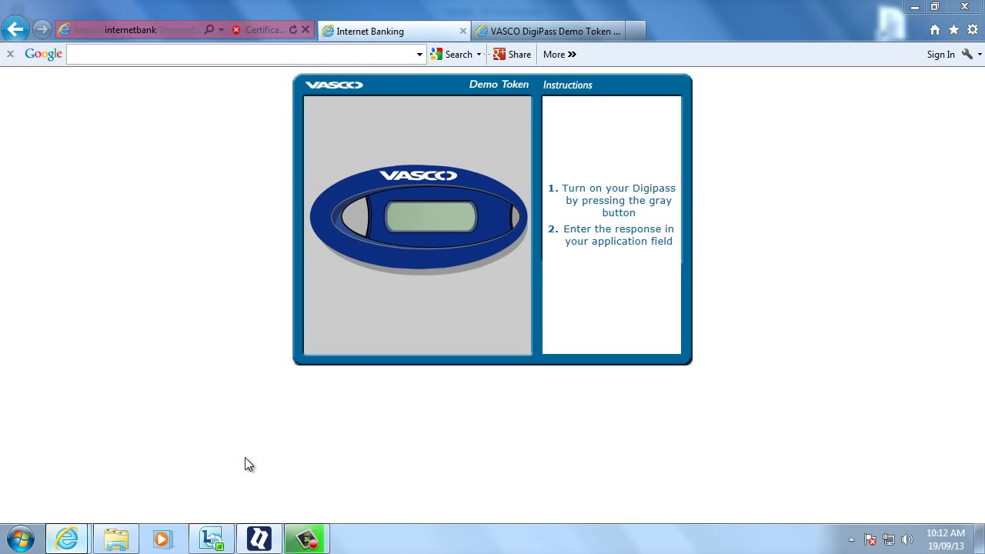
left_click(352, 214)
left_click_drag(463, 218, 386, 218)
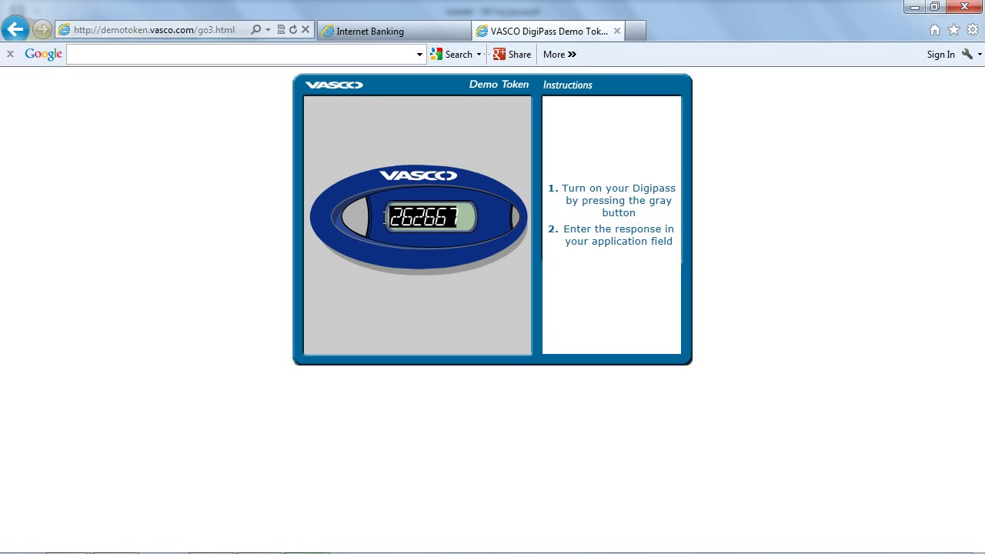
right_click(414, 221)
left_click(424, 246)
left_click(336, 454)
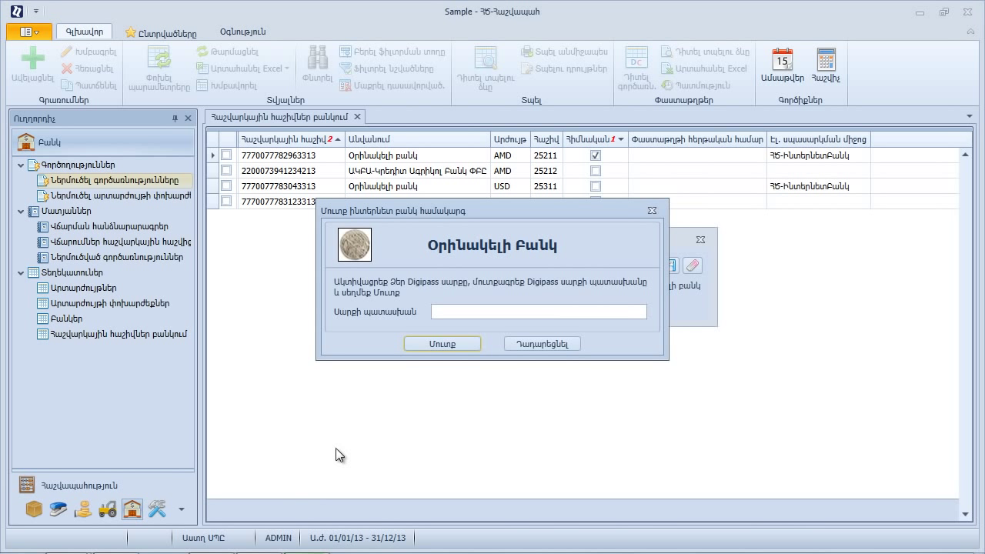
Step: Paste the one-time code as the device response in ՀԾ-Հաշվապահ and log in to import the operations
right_click(456, 312)
left_click(468, 360)
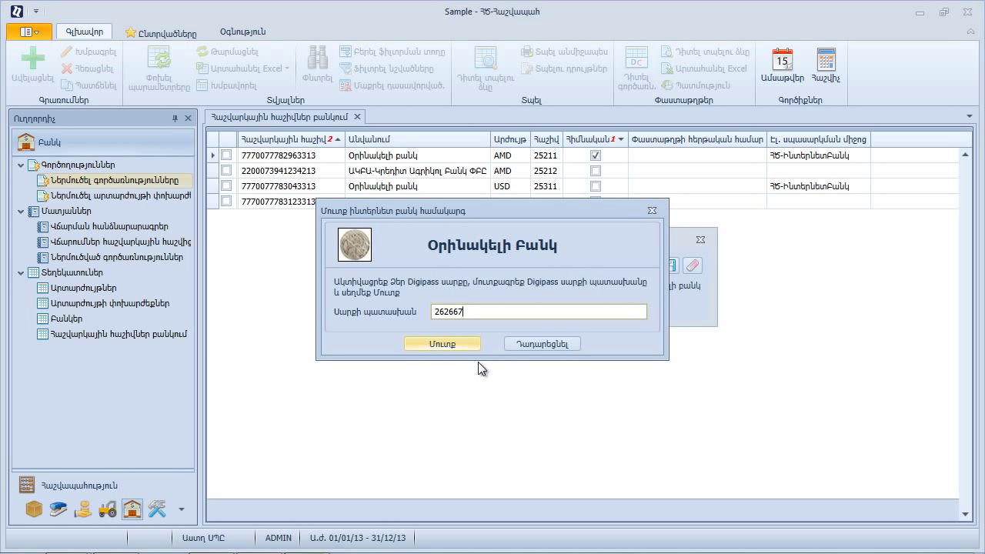
left_click(446, 344)
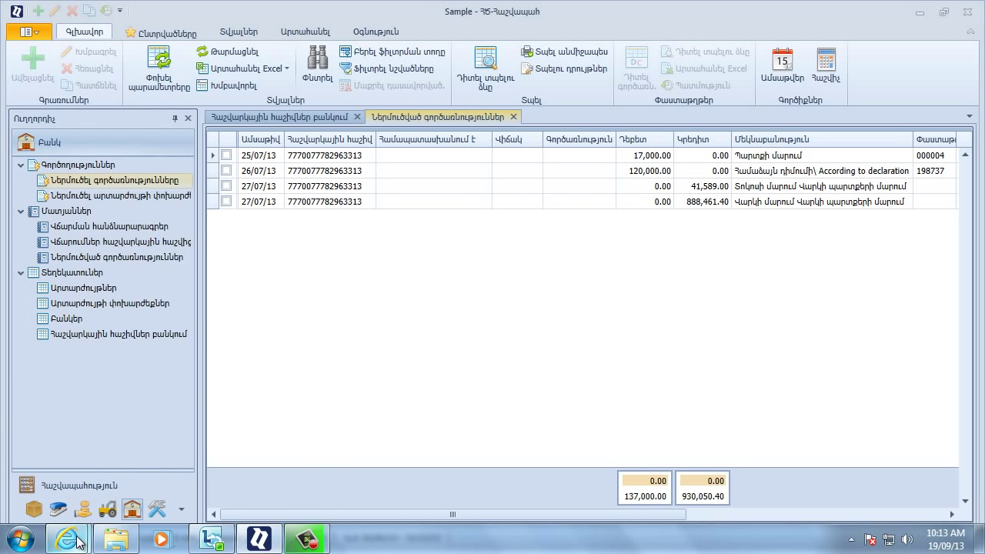
Step: Compare the imported operations in ՀԾ-Հաշվապահ with the account statement in Internet Banking
mouse_move(67, 539)
left_click(73, 481)
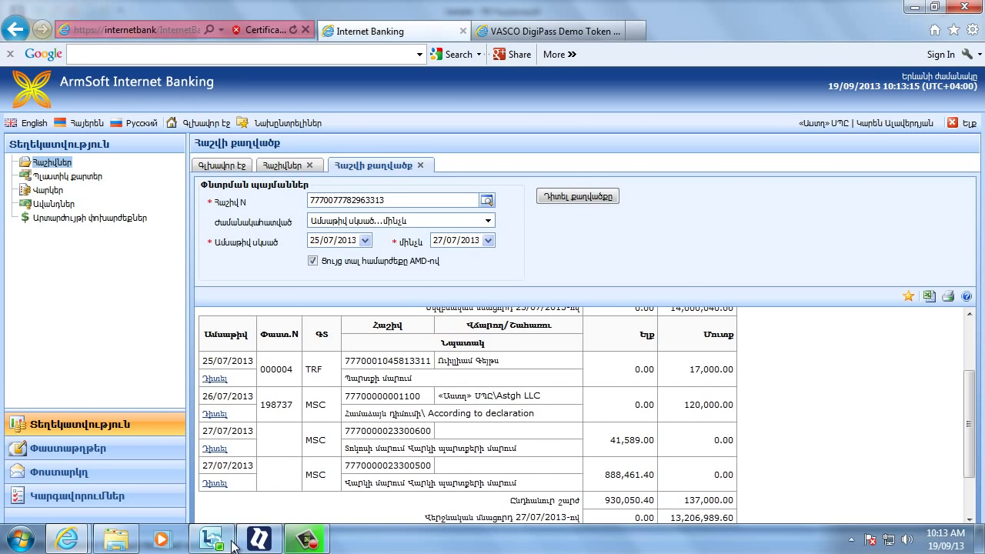
left_click(262, 538)
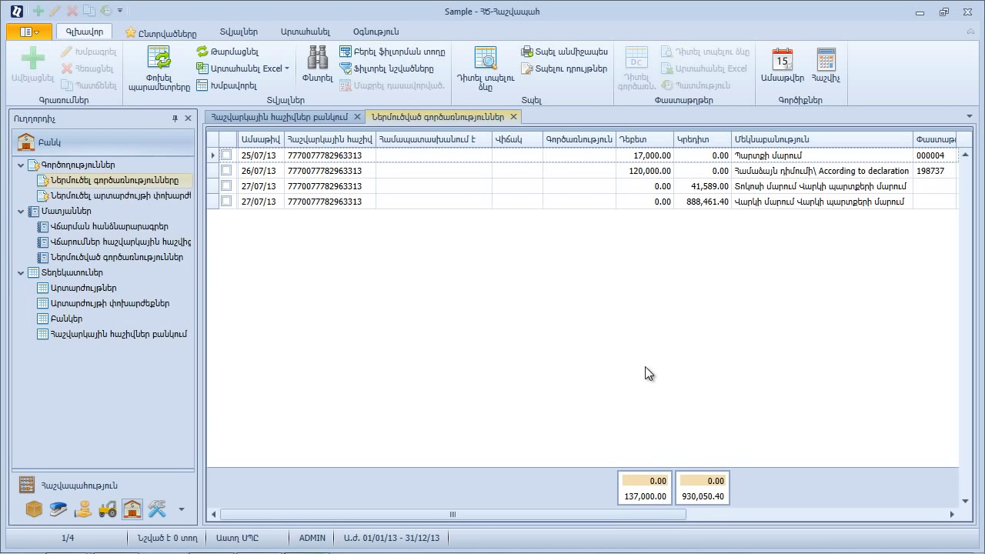
left_click(73, 481)
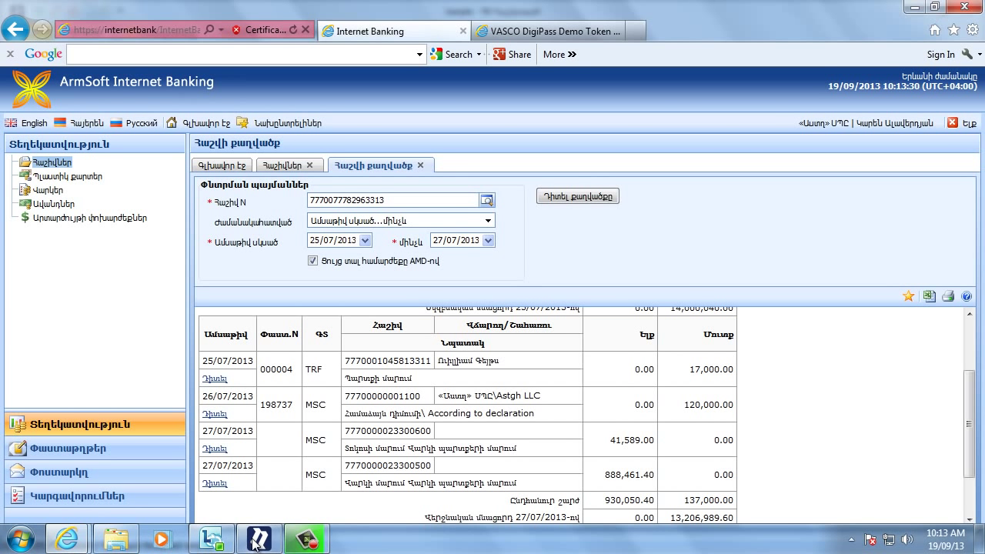
left_click(258, 540)
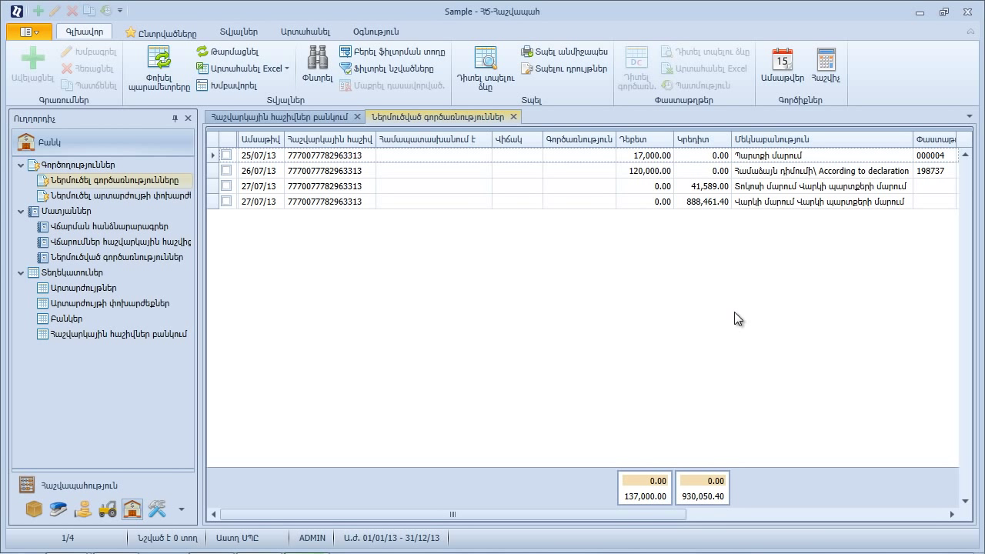
Step: Create and save a memorial order (Հիշարար օրդեր) from the imported 25/07/13 operation
left_click(462, 155)
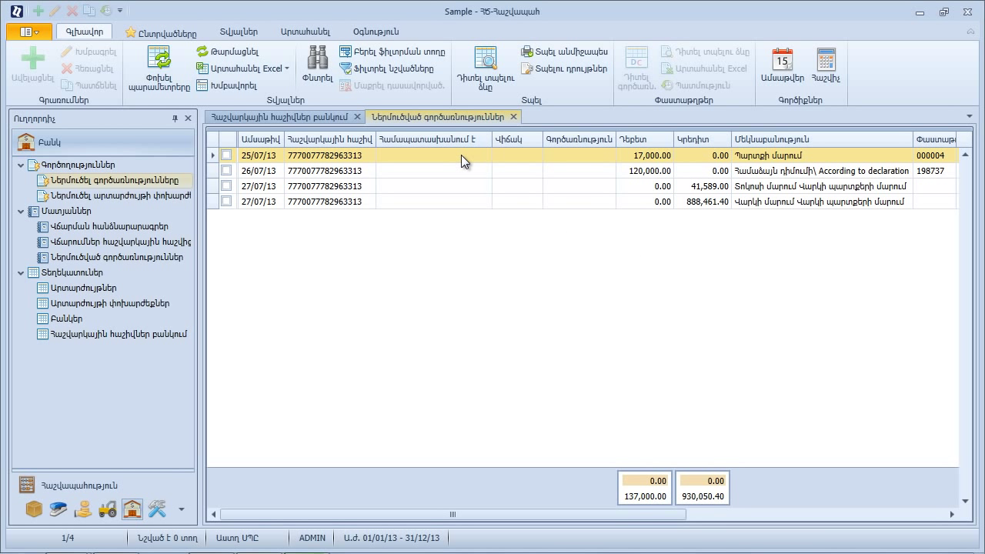
right_click(461, 154)
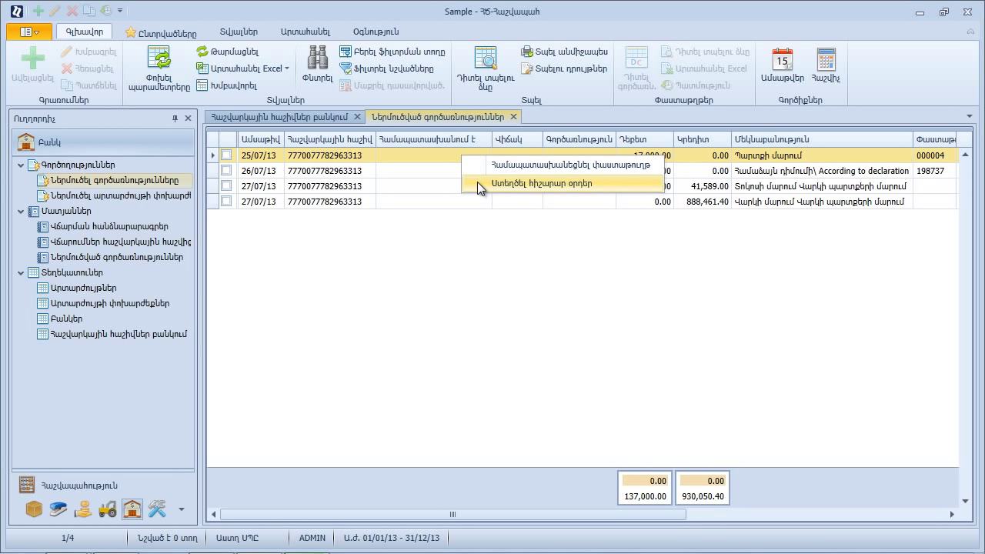
left_click(479, 183)
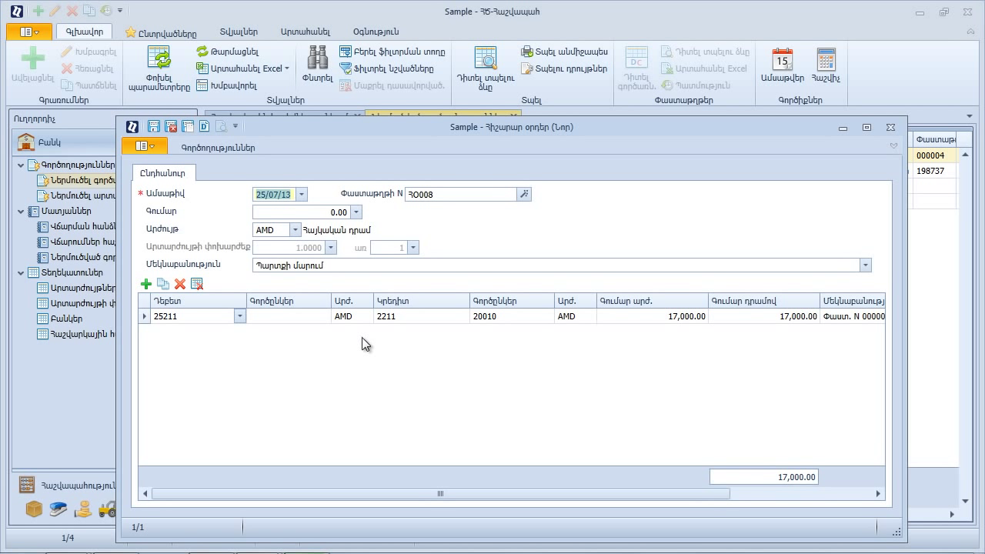
left_click(176, 132)
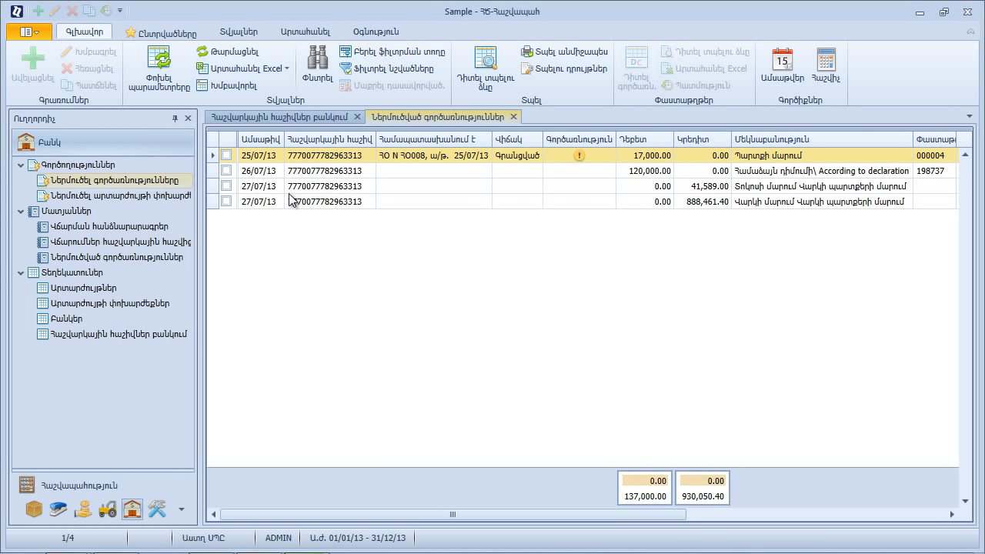
Step: Link the 26/07/13 operation to cash outflow order ԴԵ004, finding it by document type 05 (Դրամարկղի ելքի օրդեր)
left_click(391, 176)
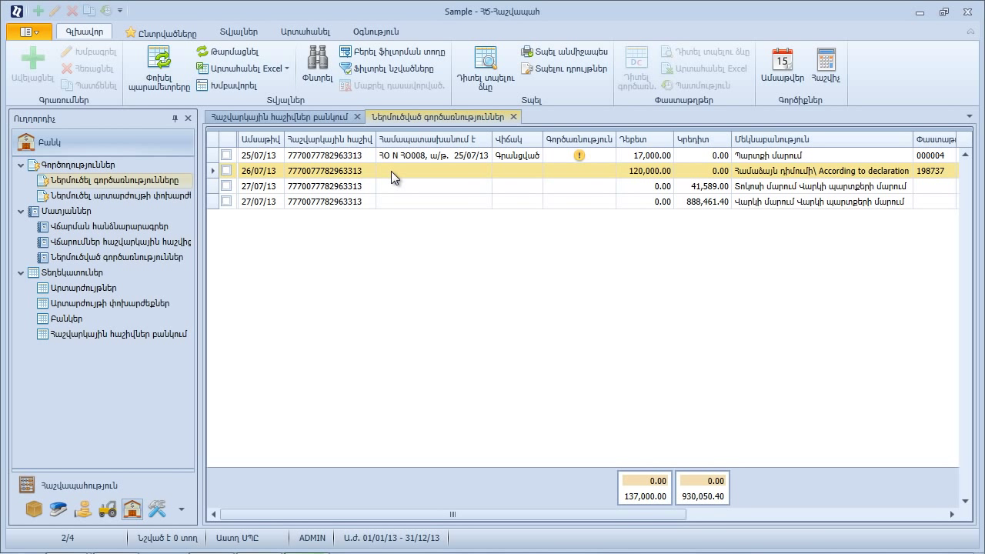
right_click(390, 171)
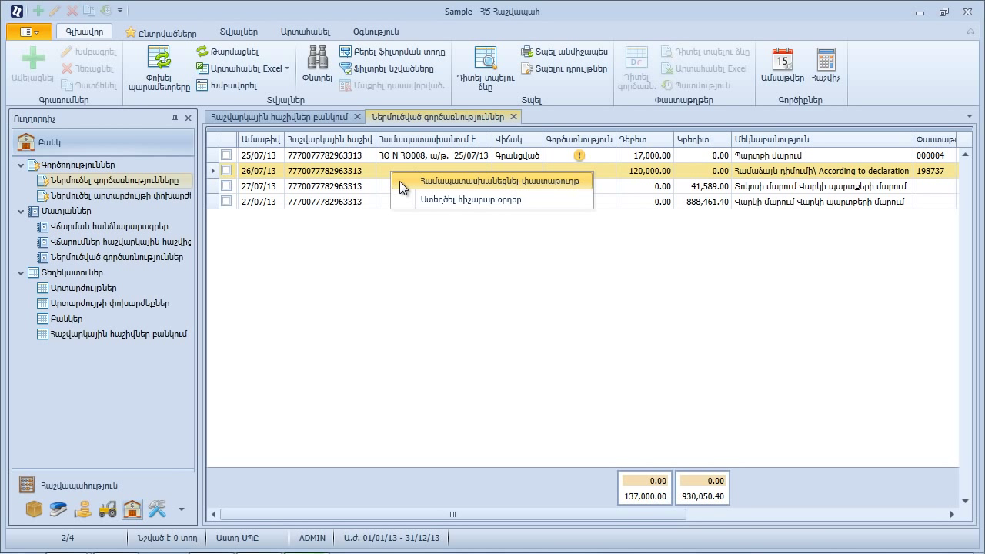
left_click(400, 181)
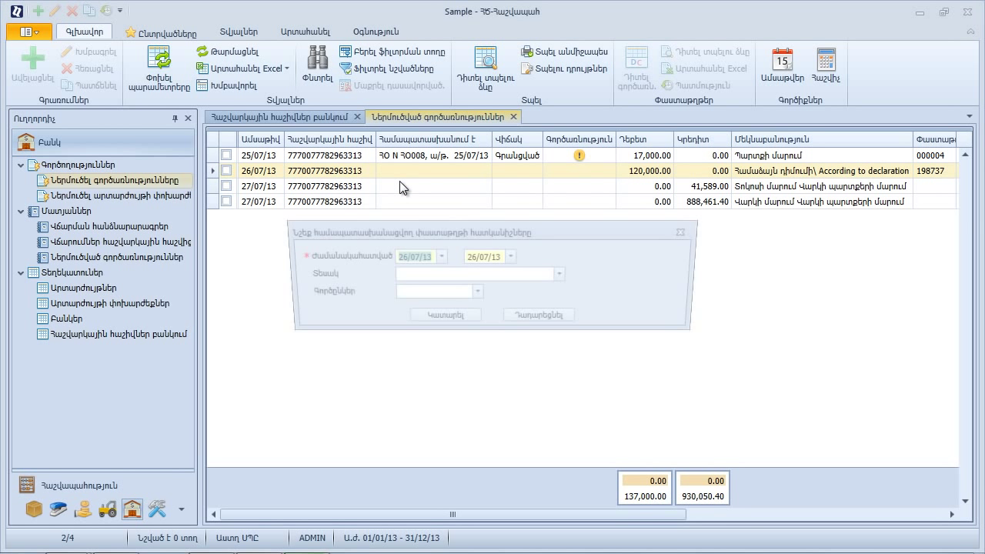
left_click(564, 277)
left_click(524, 390)
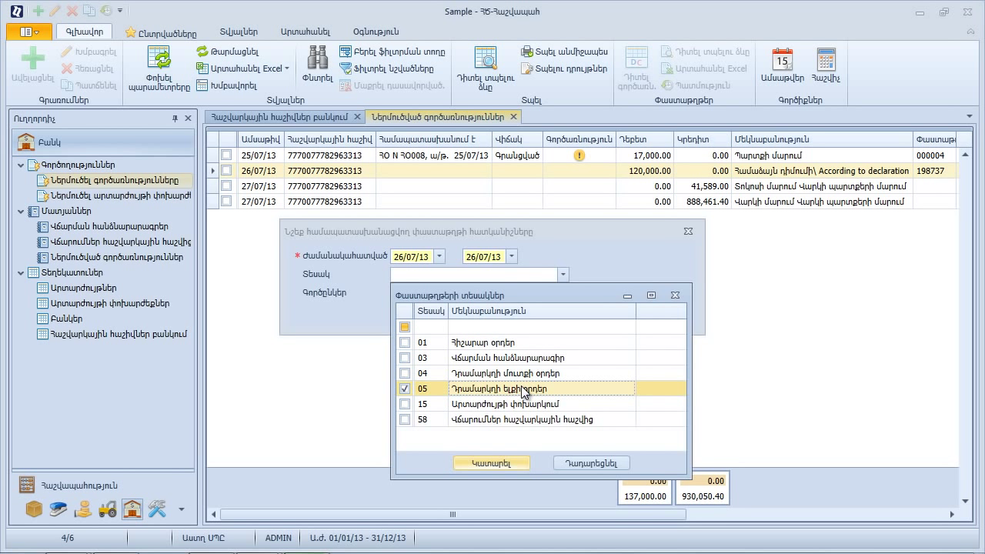
left_click(487, 462)
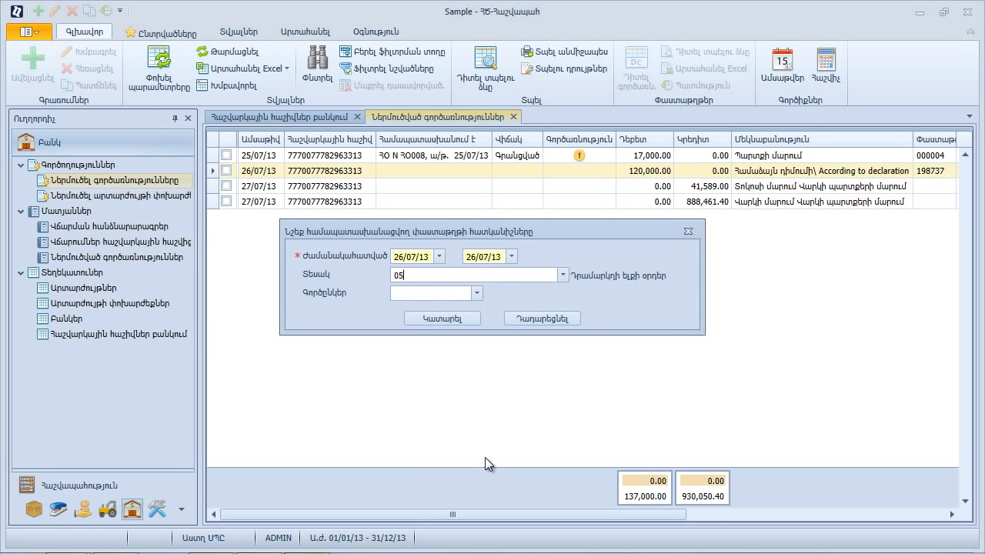
left_click(442, 318)
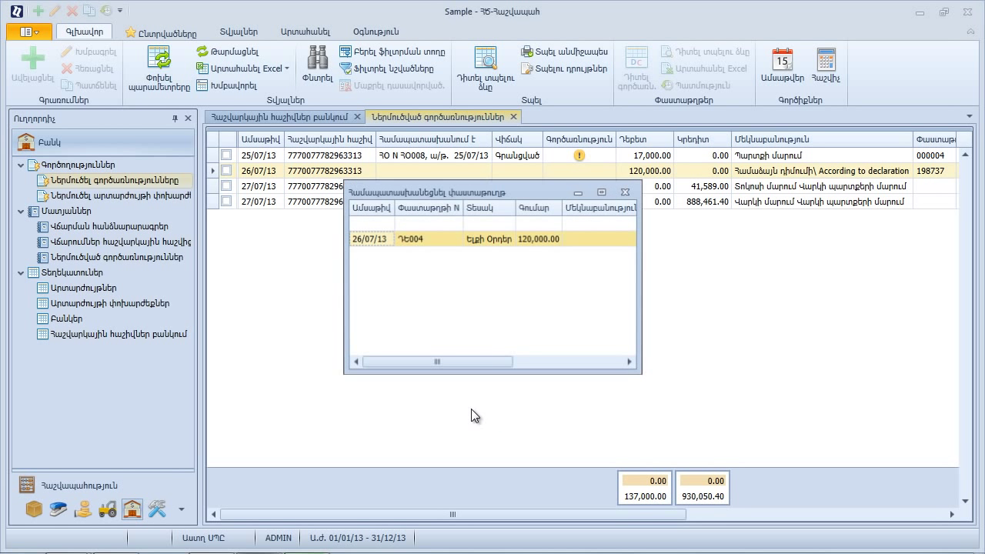
double_click(440, 236)
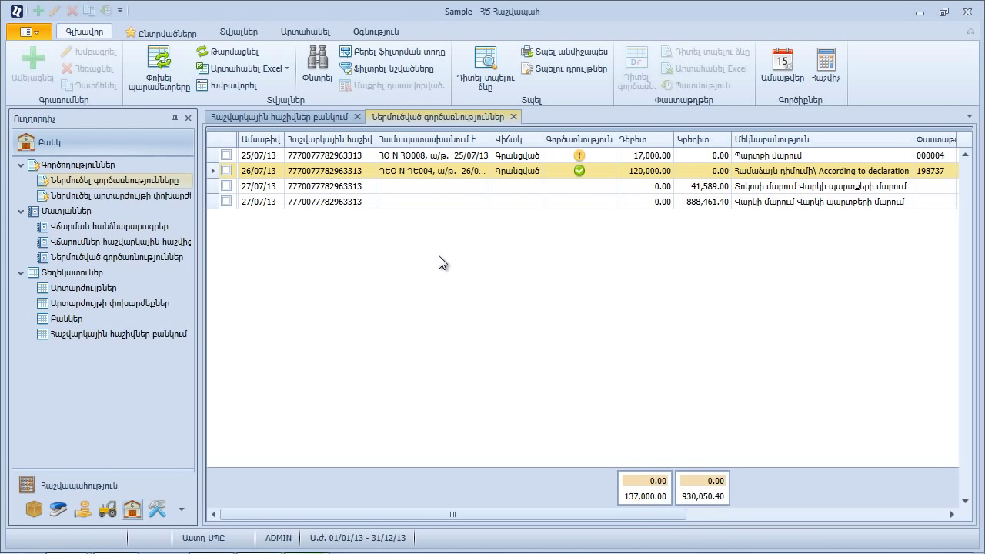
right_click(434, 173)
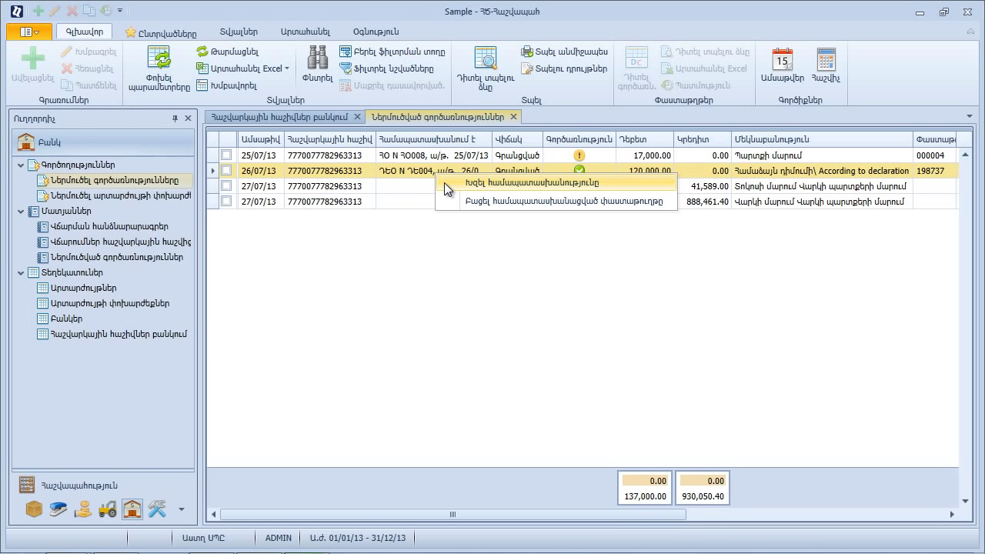
left_click(506, 295)
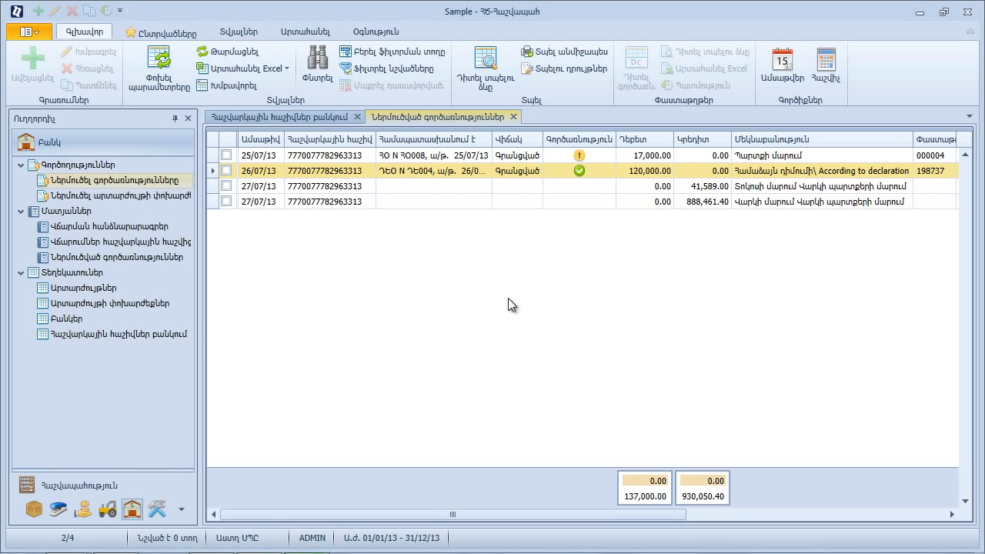
Step: Mark both 27/07/13 operations and create one memorial order (Հիշարար օրդեր) from them
left_click(226, 186)
left_click(226, 201)
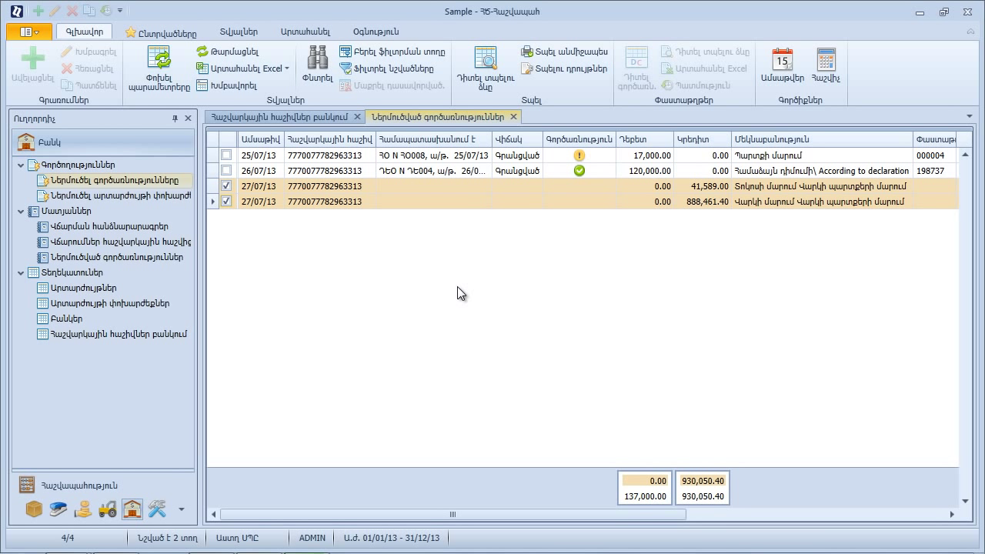
right_click(449, 193)
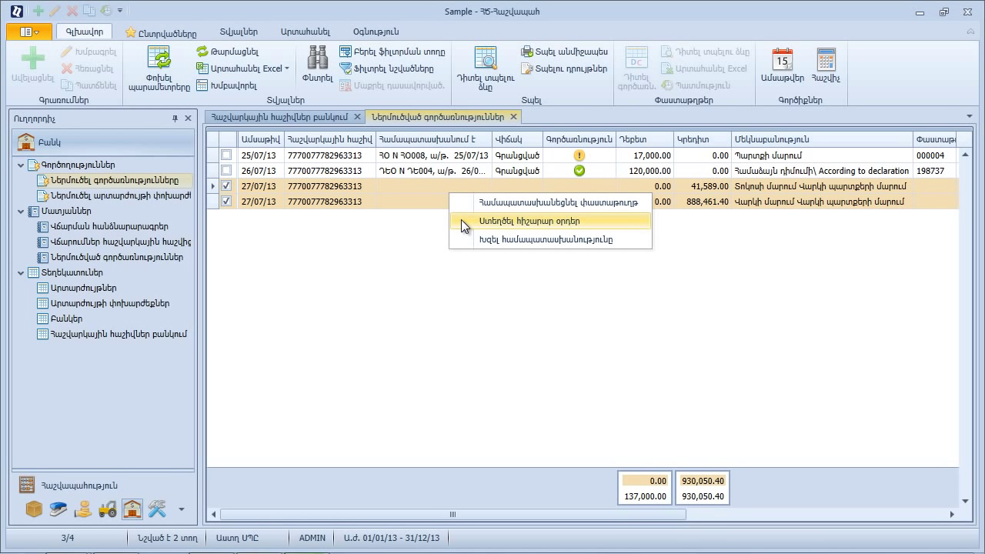
left_click(461, 219)
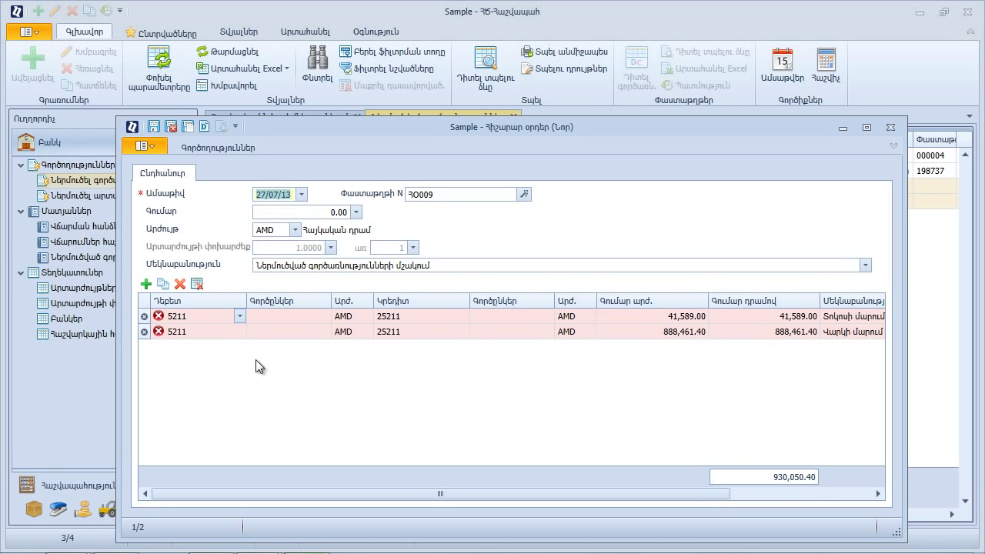
Step: Set the debit account (Դեբետ) of the memorial order's 41,589.00 line to 7271
left_click(194, 315)
key("BackSpace")
key("BackSpace")
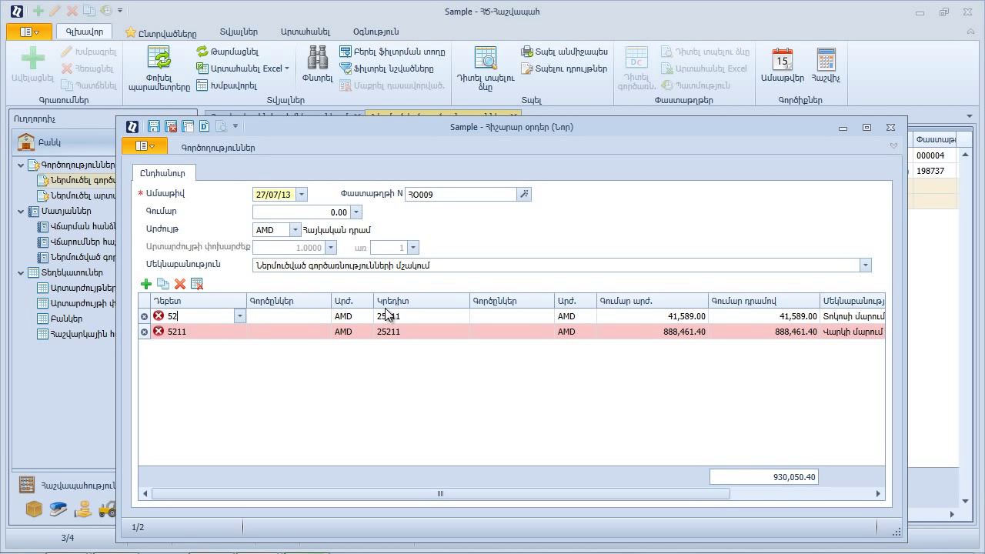
key("BackSpace")
key("BackSpace")
type("7271")
Step: Set the debit account of the 888,461.40 line to 411 and save the memorial order
left_click(200, 330)
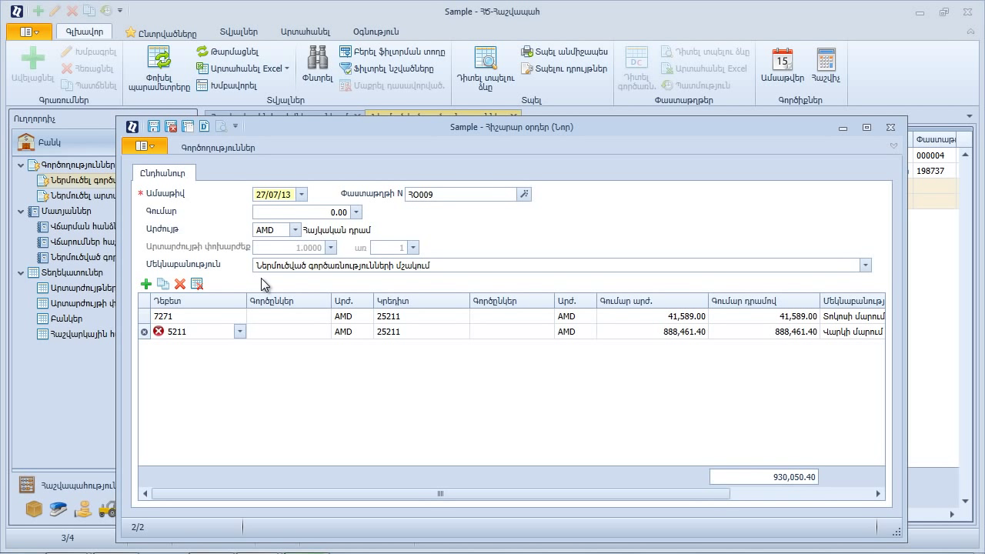
key("BackSpace")
key("BackSpace")
key("BackSpace")
key("BackSpace")
type("411")
left_click(177, 128)
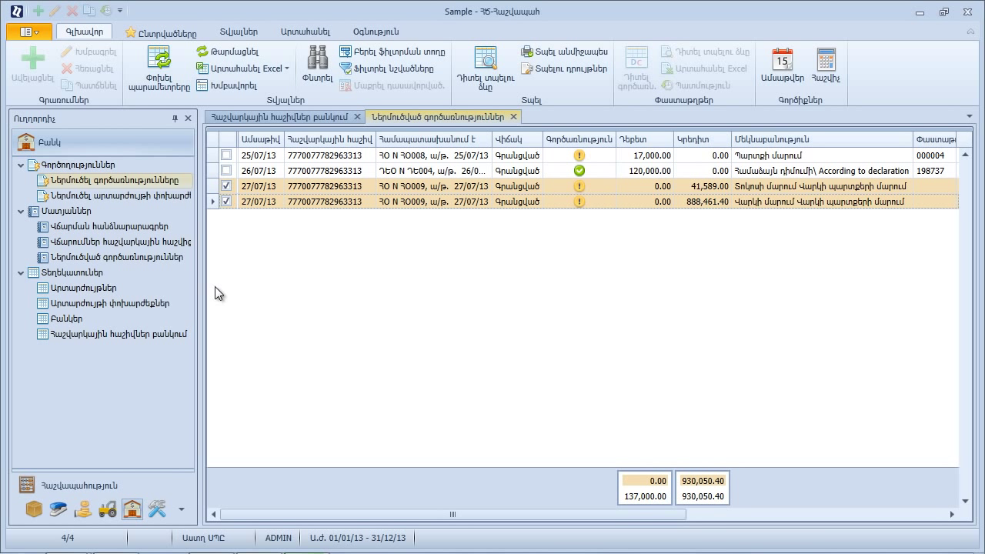
Step: List the payment orders (Վճարման հանձնարարագրեր) for 01/07/13 to 31/07/13 and export order 003 to the bank
left_click(150, 225)
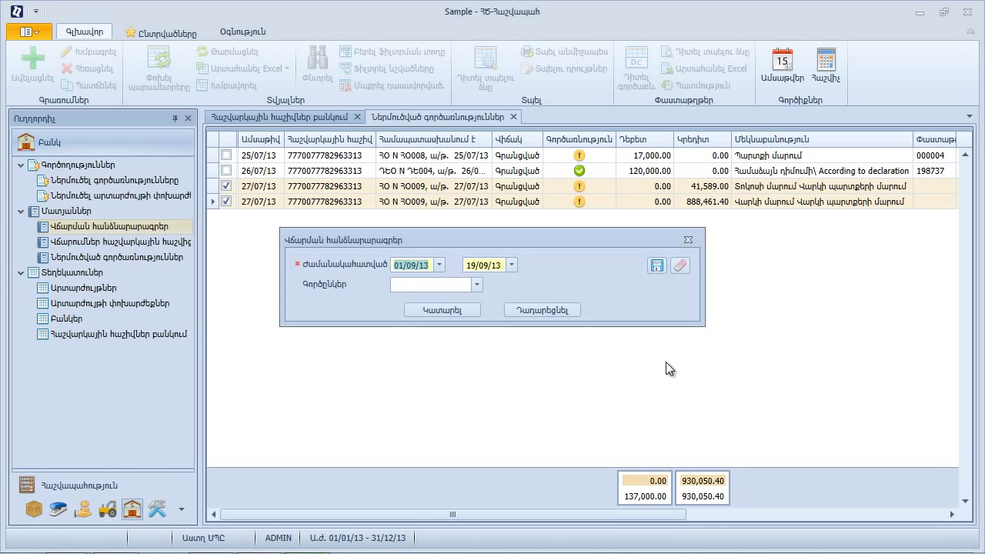
type("010713")
key("Tab")
type("310713")
left_click(443, 310)
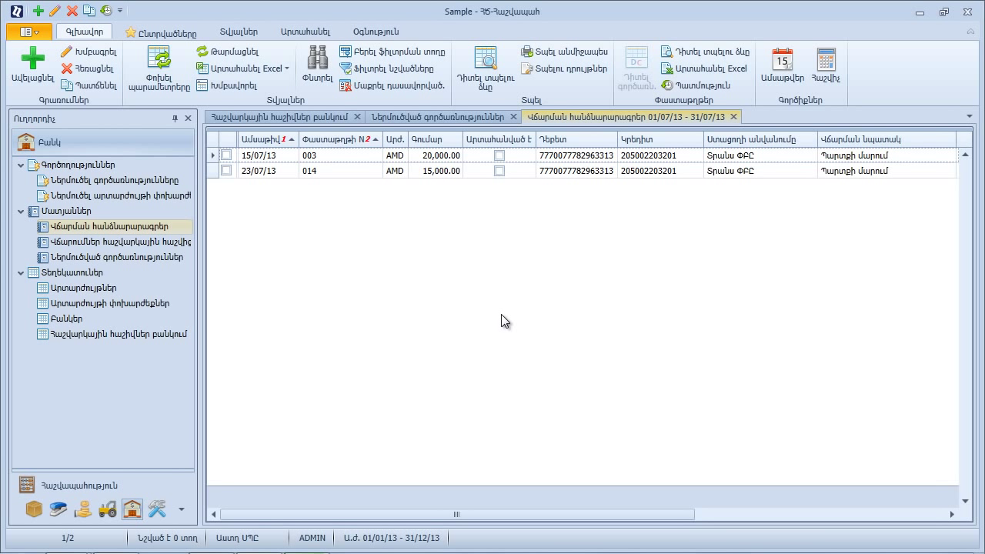
right_click(462, 160)
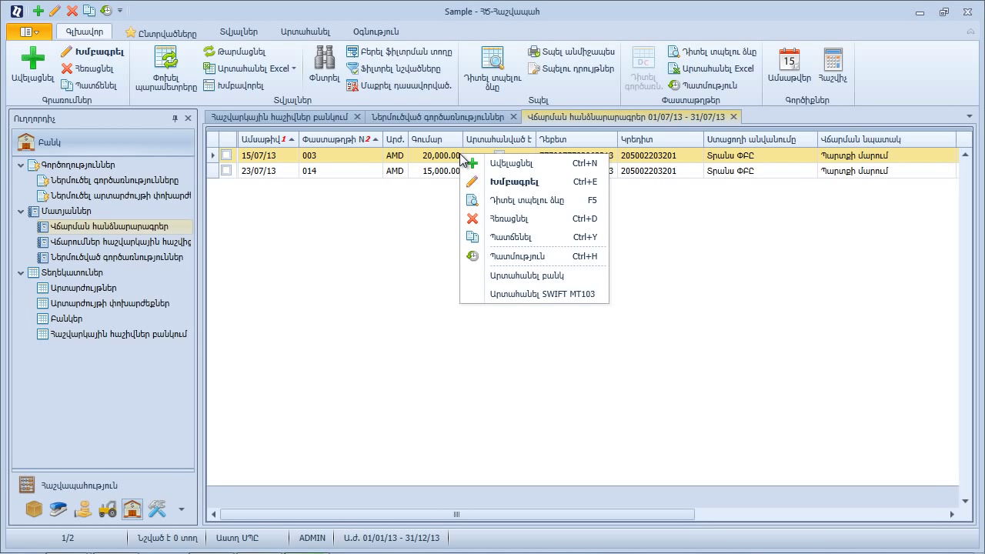
left_click(495, 272)
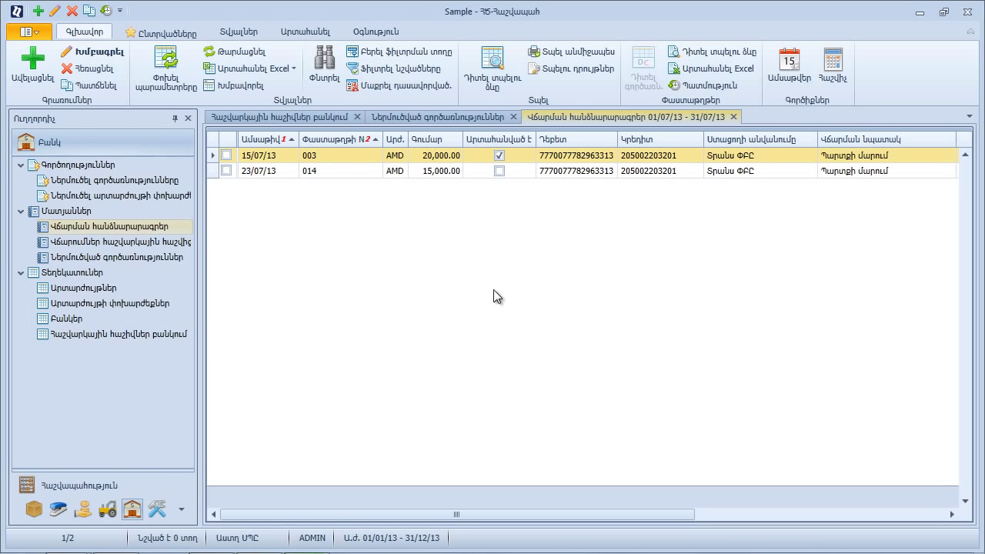
Step: List the payments from the settlement account for 01/07/13 to 31/07/13 and export document 005 to the bank
double_click(174, 244)
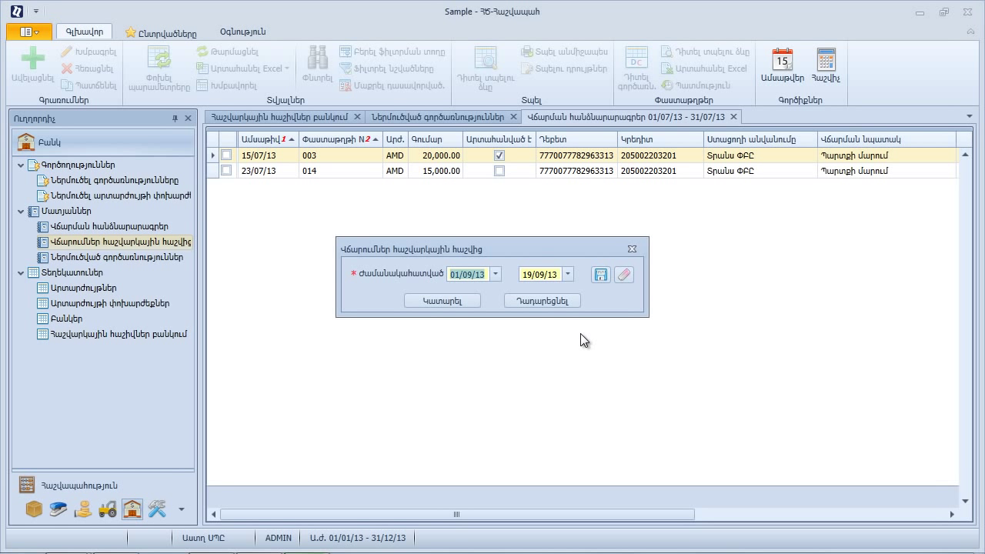
type("010713")
key("Tab")
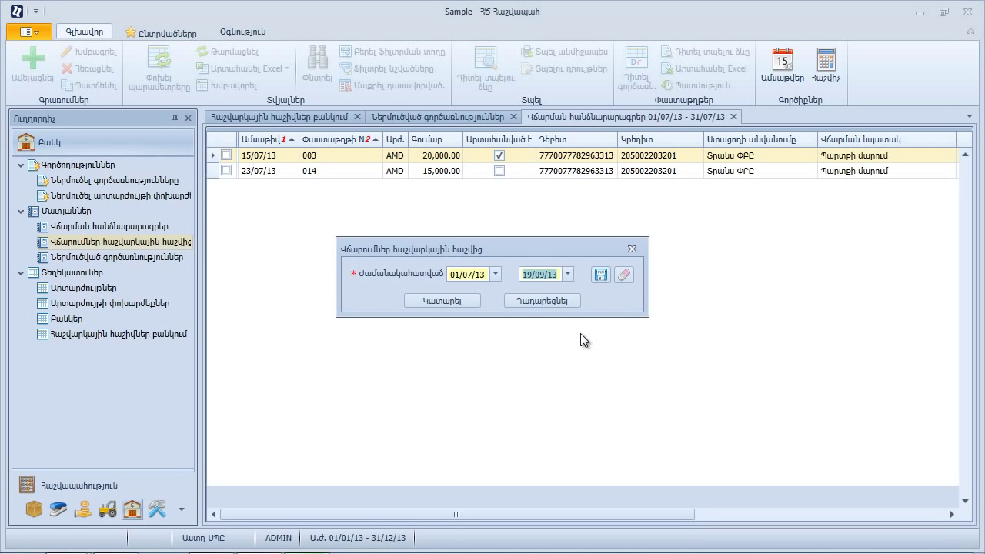
type("310713")
left_click(451, 302)
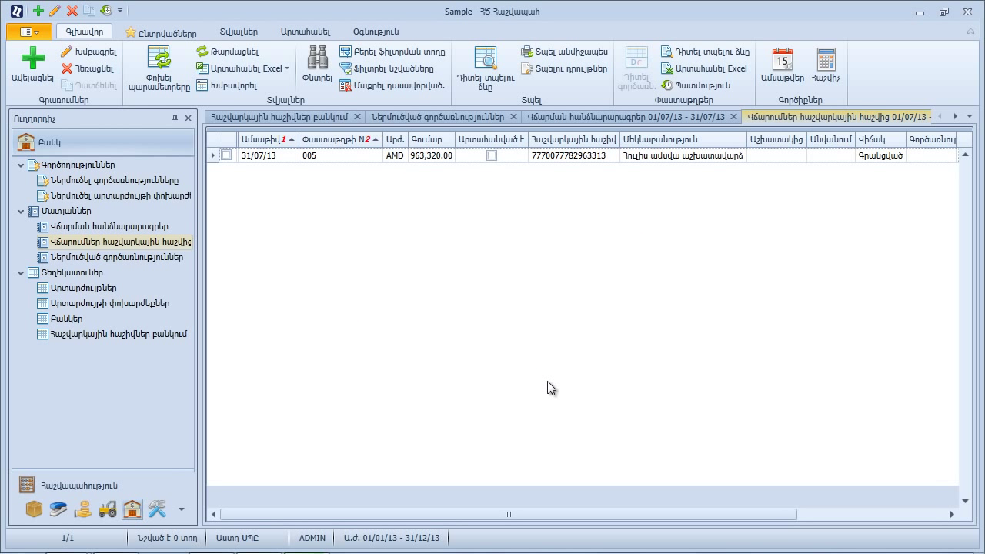
right_click(518, 155)
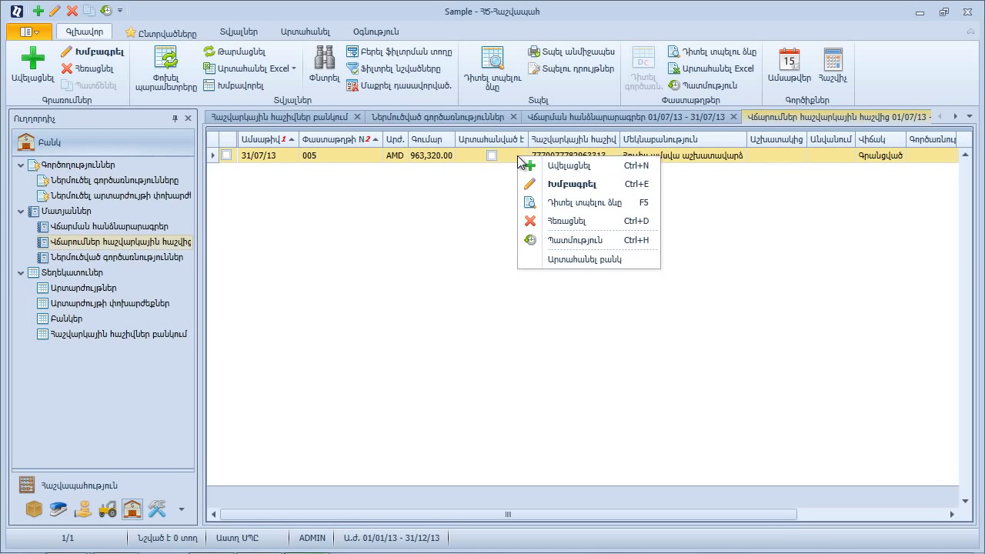
left_click(539, 259)
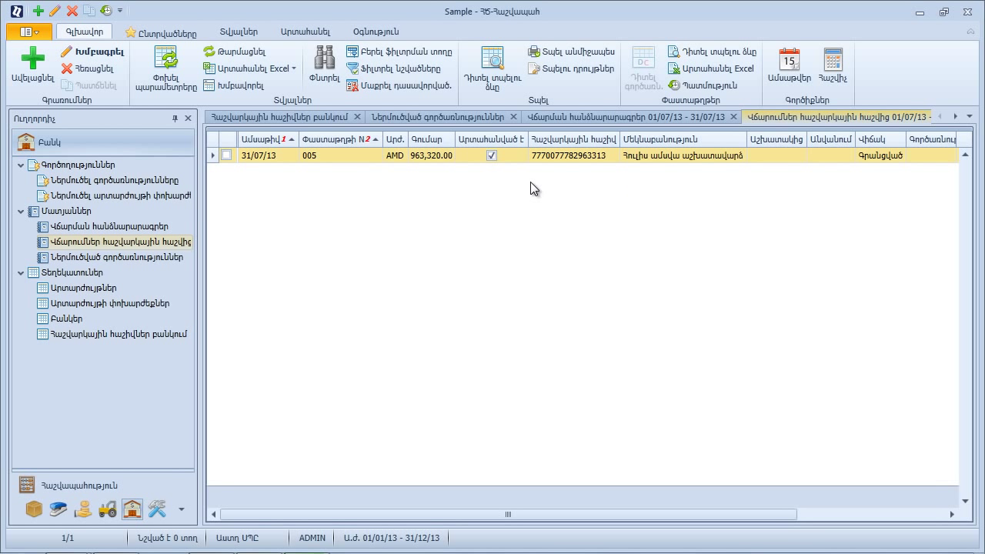
left_click(491, 156)
Step: Check the exported documents in the Internet Banking documents folder (Փաստաթղթերի թղթապանակ), and return to ՀԾ-Հաշվապահ
mouse_move(67, 539)
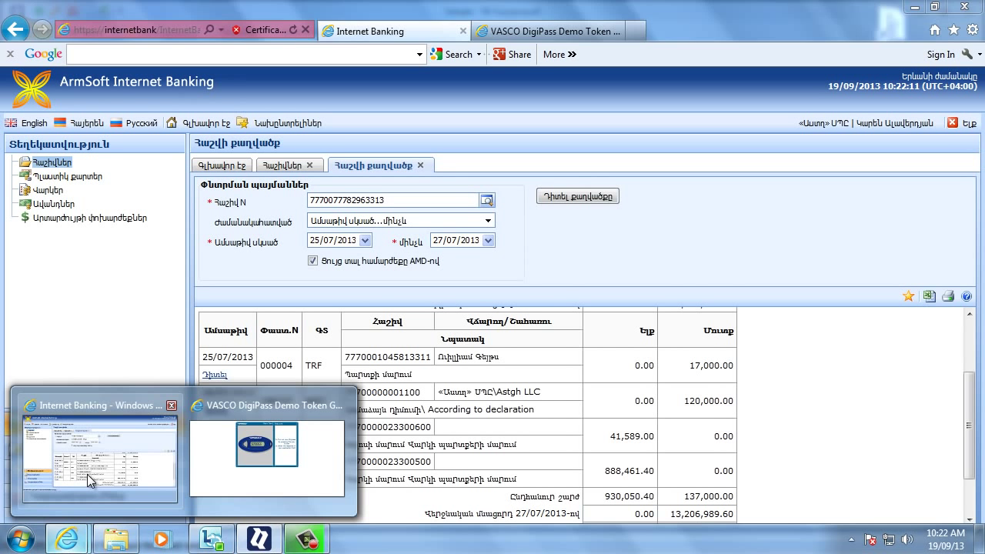
left_click(87, 474)
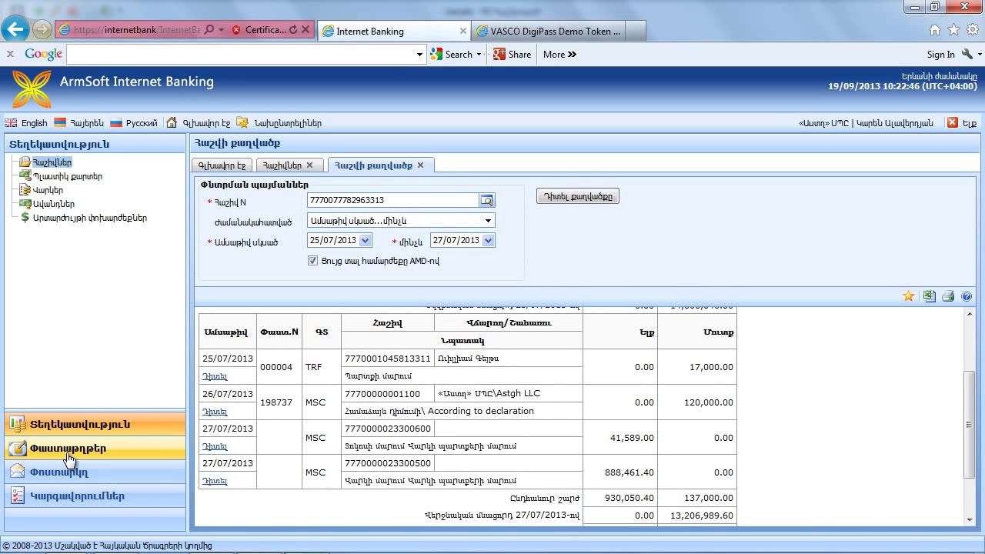
left_click(67, 458)
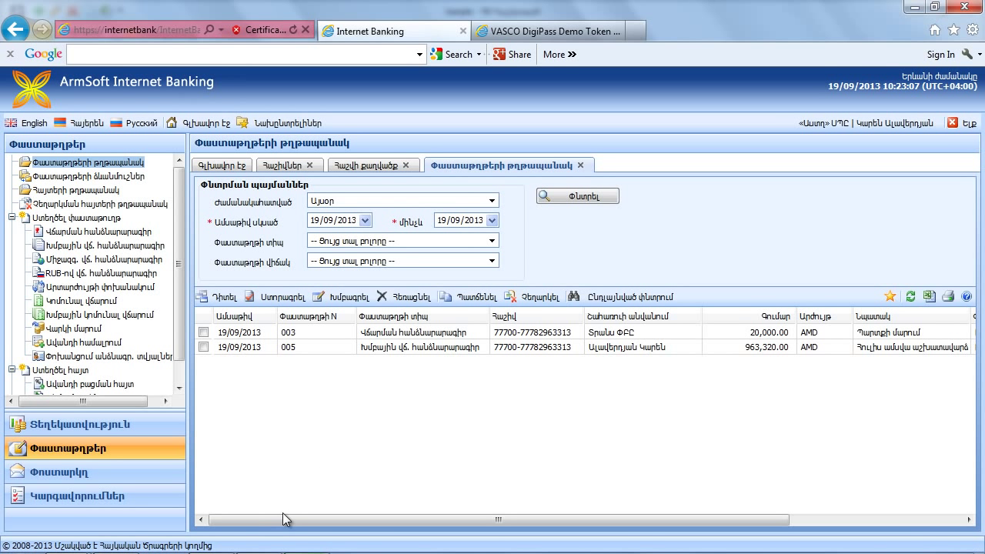
mouse_move(274, 539)
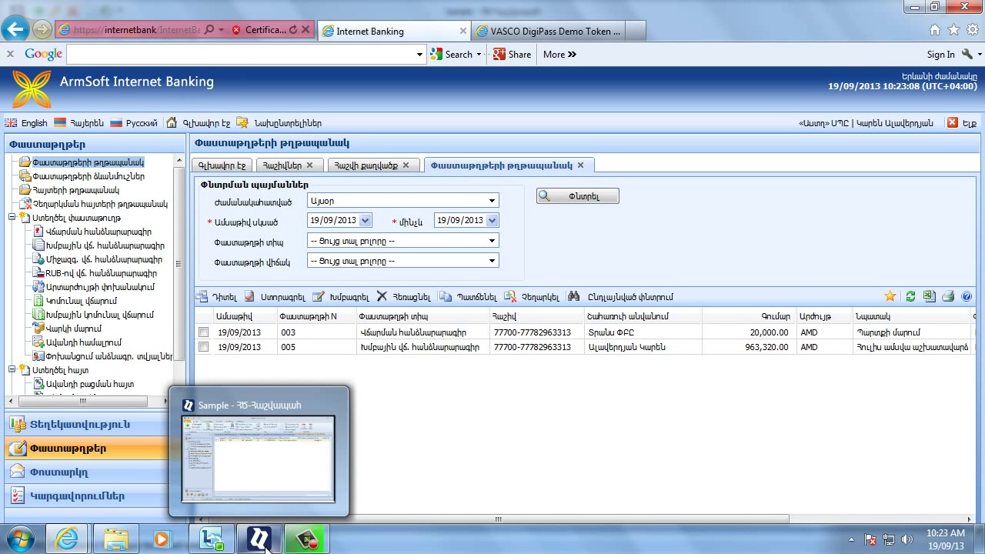
left_click(257, 479)
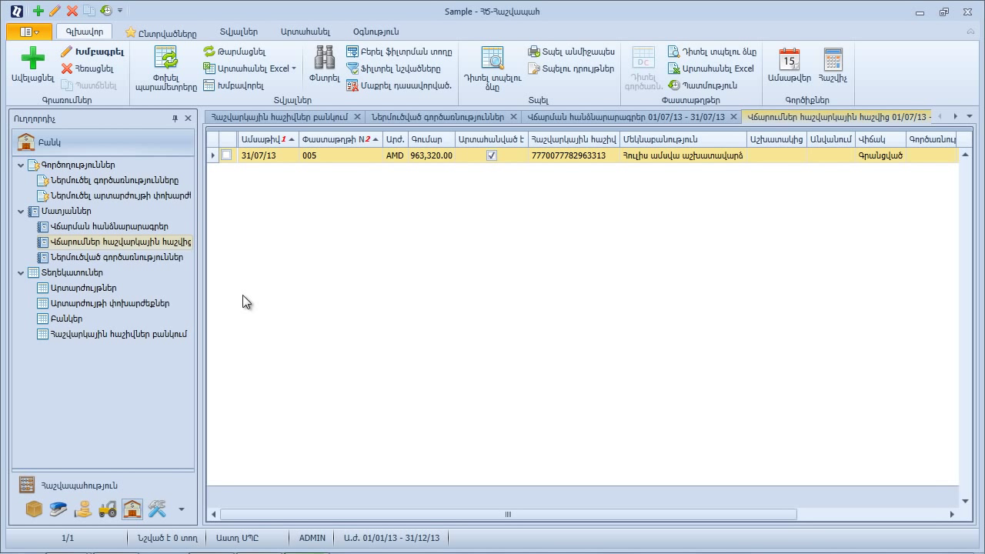
Step: Import the EUR and USD exchange rates from the Central Bank website for 01/07/13 to 31/07/13
left_click(164, 195)
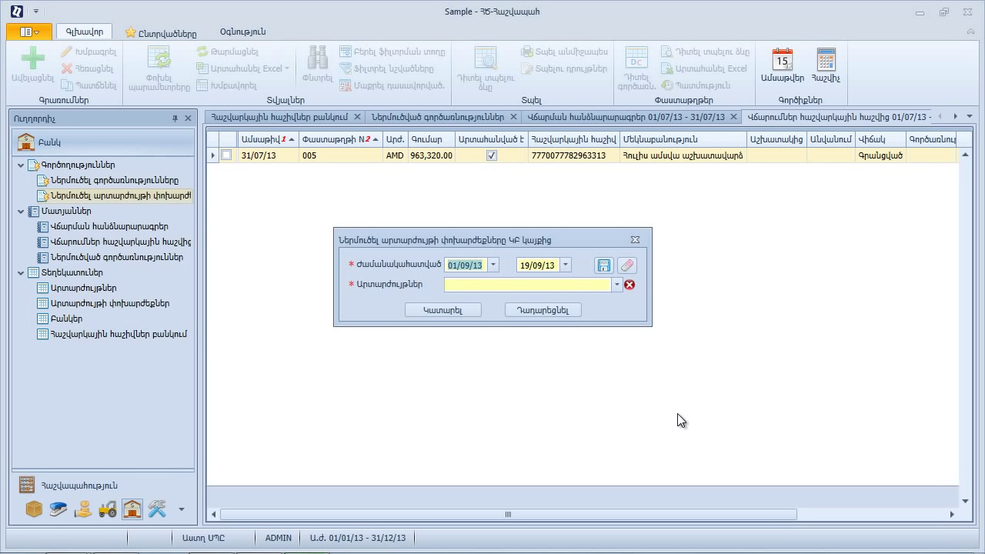
type("01/07/13")
key("Tab")
type("31/07/13")
left_click(617, 285)
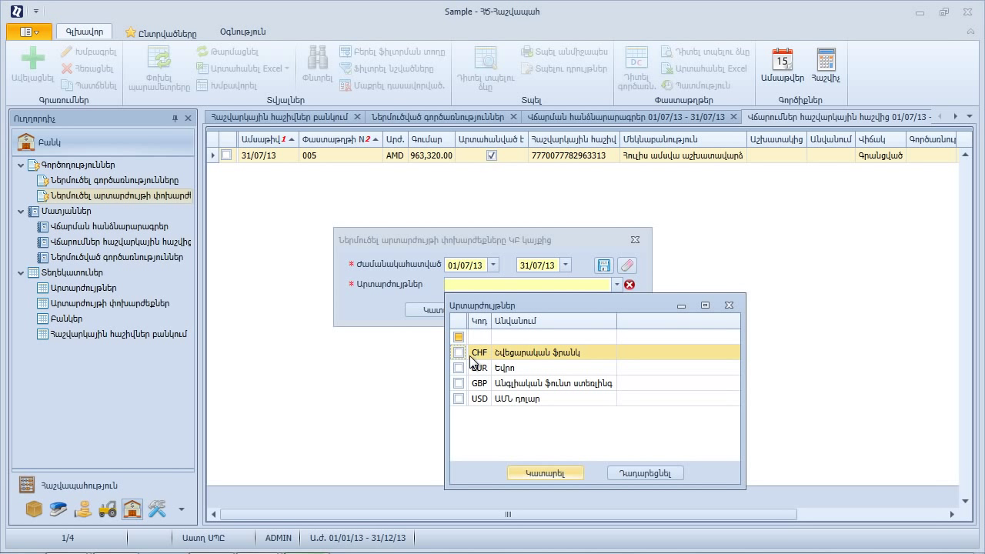
left_click(459, 368)
left_click(459, 399)
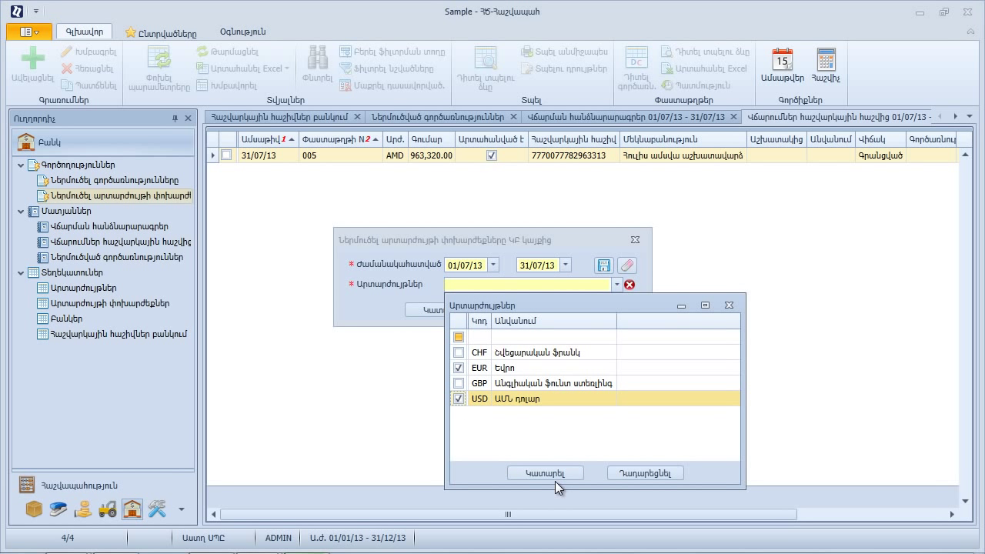
left_click(578, 471)
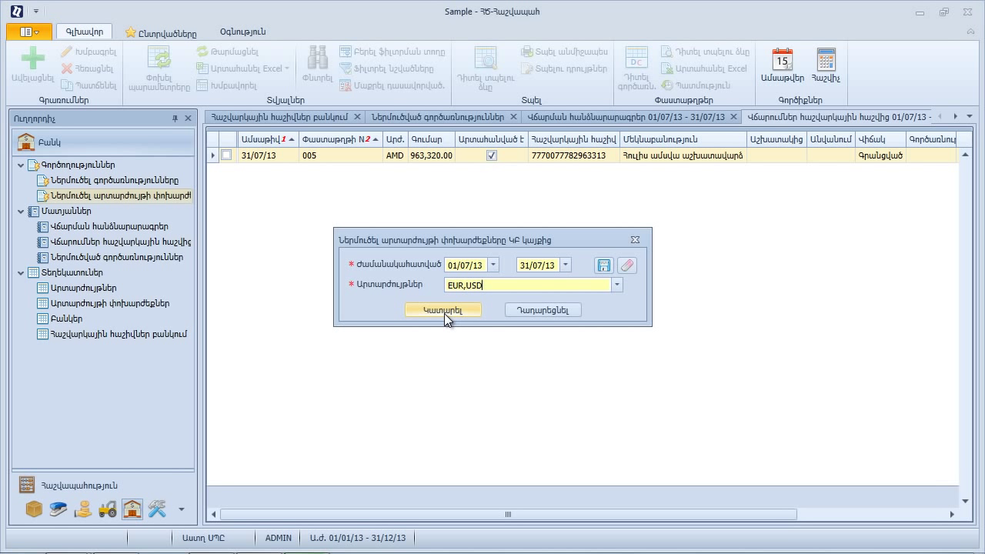
left_click(444, 313)
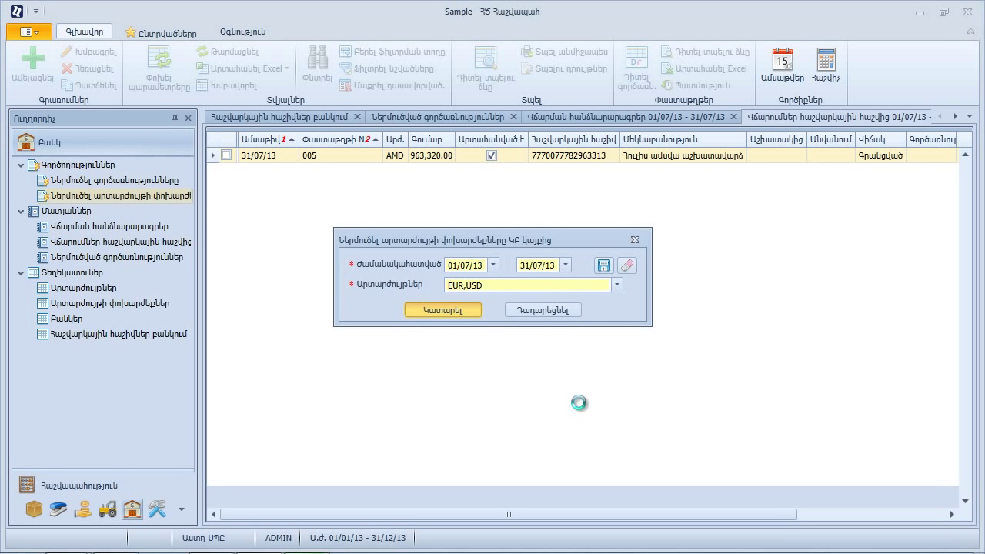